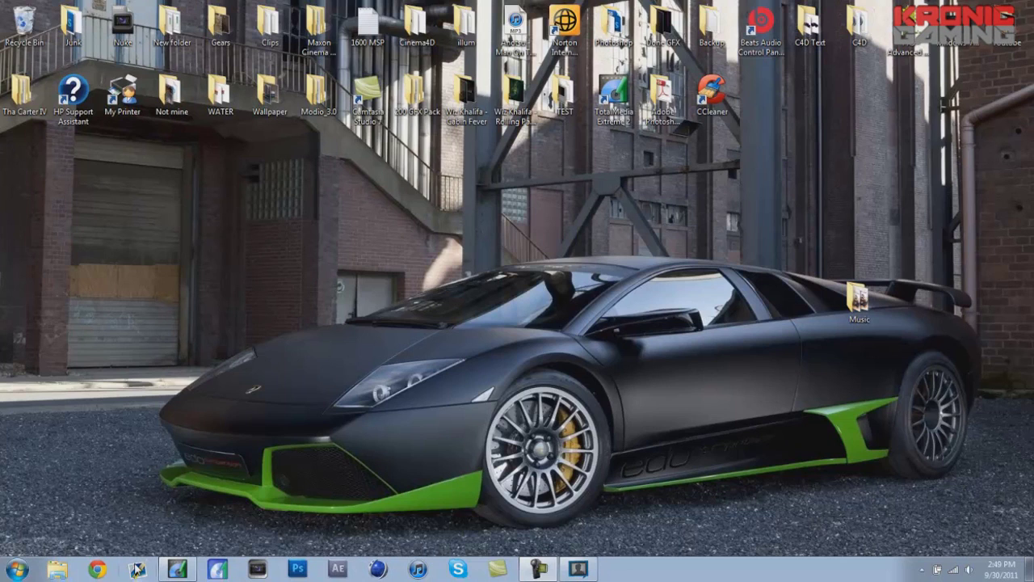
# Step: Launch Google Chrome from the taskbar
pyautogui.click(101, 571)
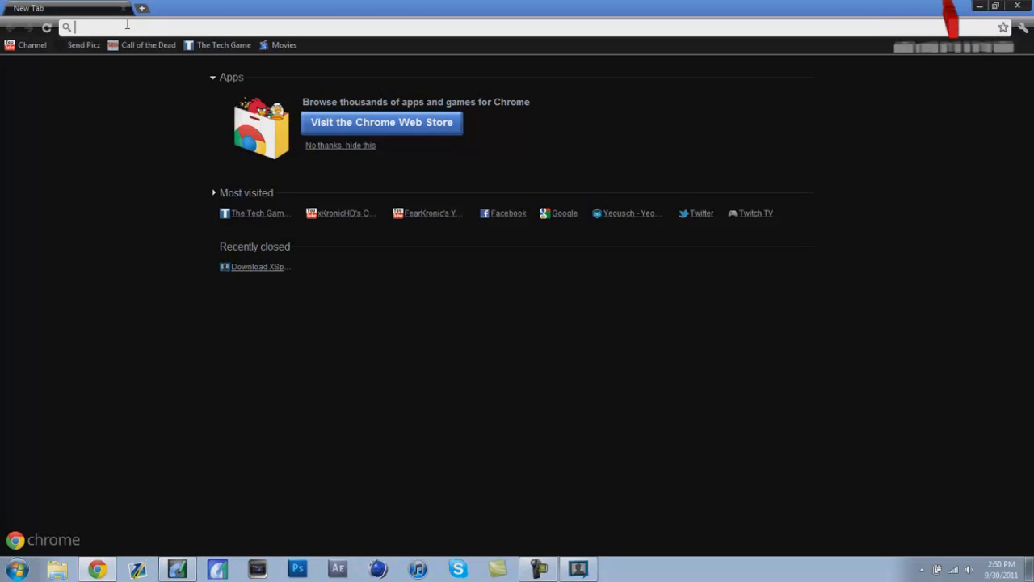
# Step: Search Google for 'xsplit broadcaster' and open the official xsplit.com result
pyautogui.write('goo')
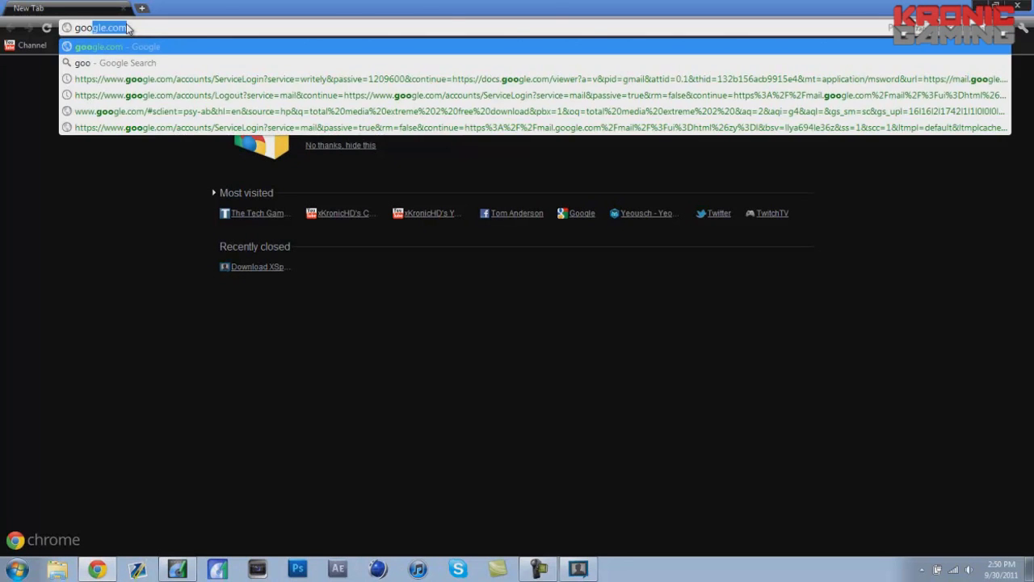
pyautogui.press('Return')
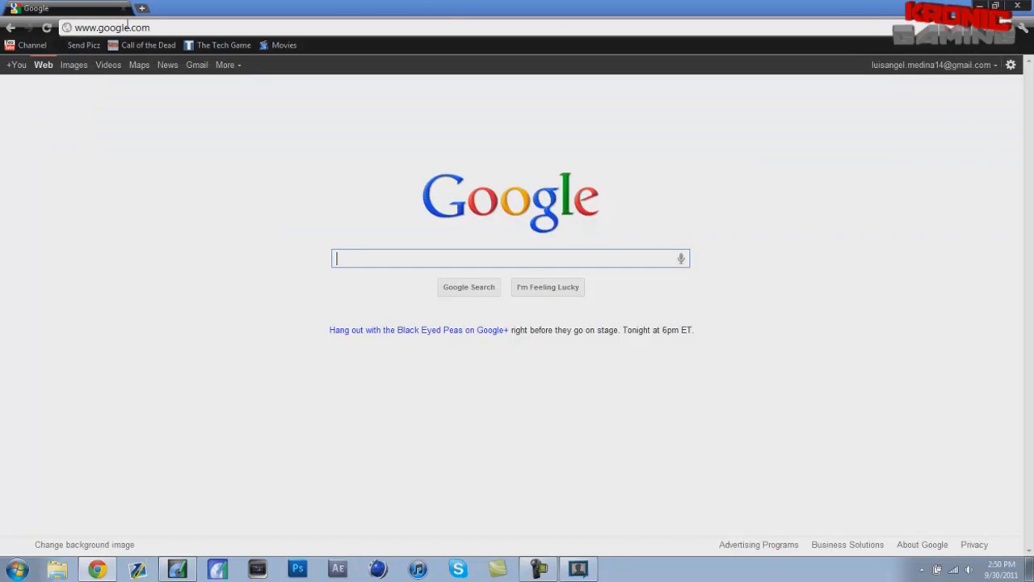
pyautogui.write('xsp')
pyautogui.press('Down')
pyautogui.press('Return')
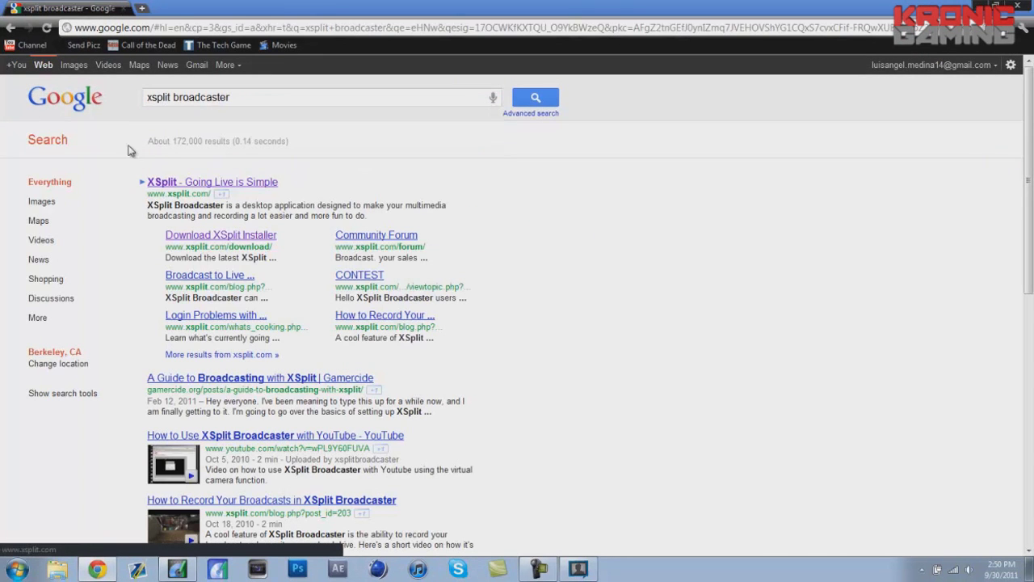
pyautogui.click(254, 184)
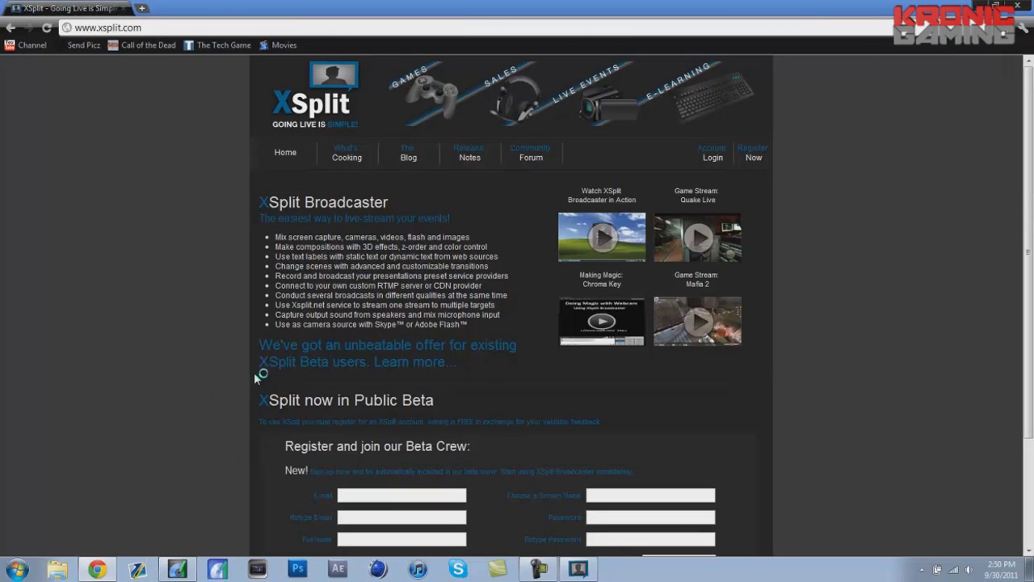
# Step: Go from the registration section to the Beta 5 Release Candidate download page, then minimize Chrome
pyautogui.moveTo(284, 448); pyautogui.dragTo(549, 423)
pyautogui.click(393, 454)
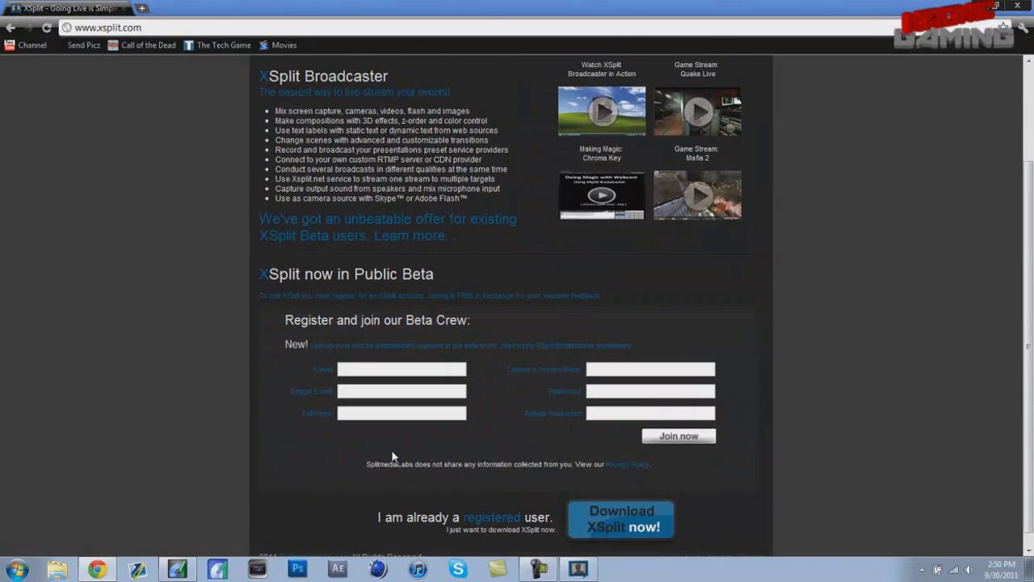
pyautogui.click(357, 370)
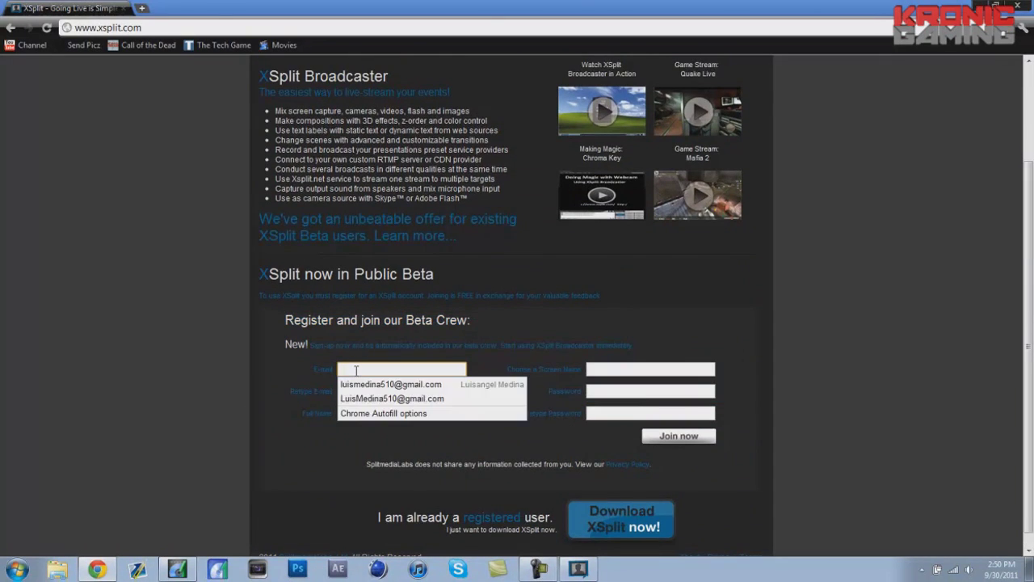
pyautogui.click(293, 372)
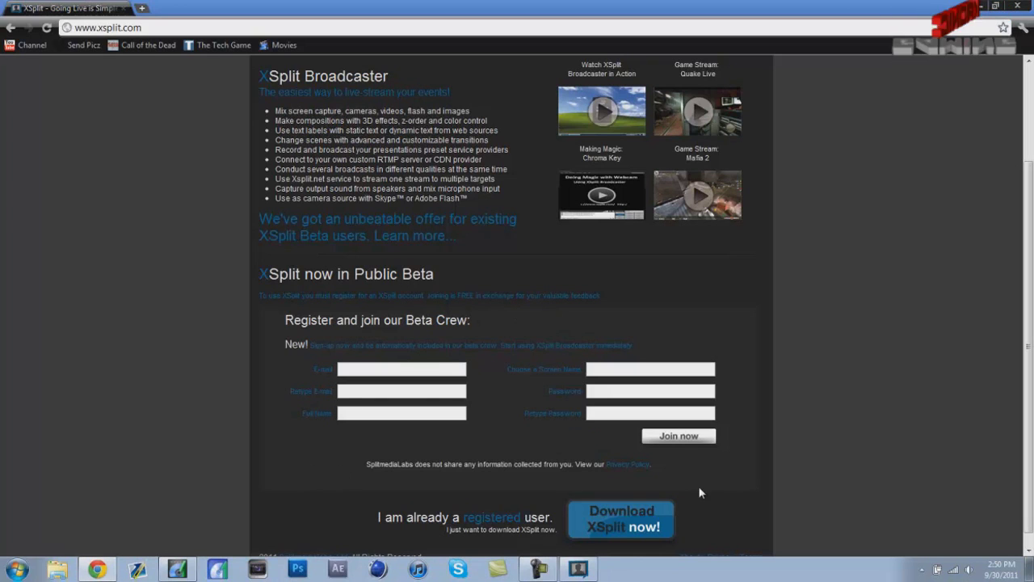
pyautogui.click(642, 530)
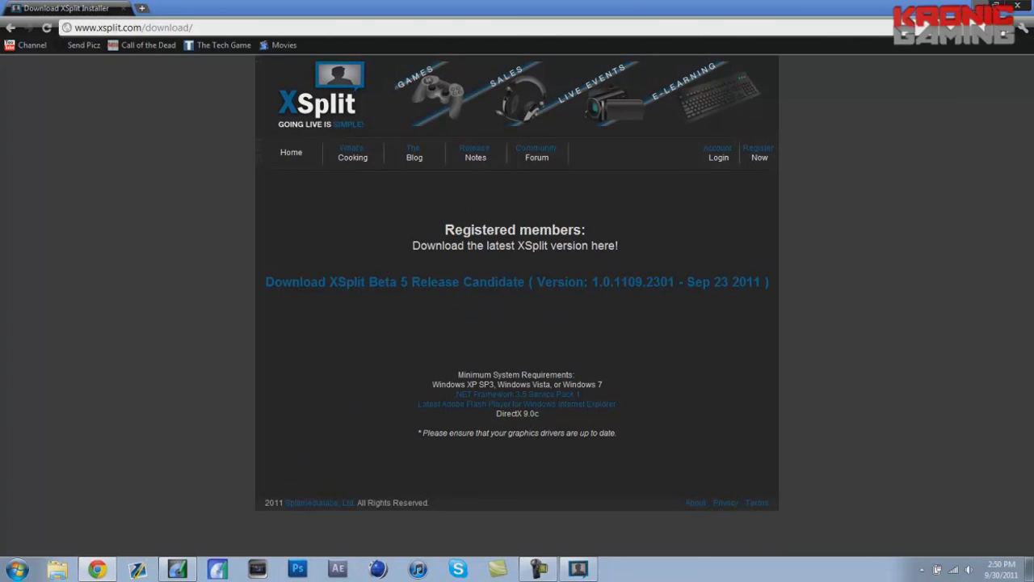
pyautogui.click(995, 6)
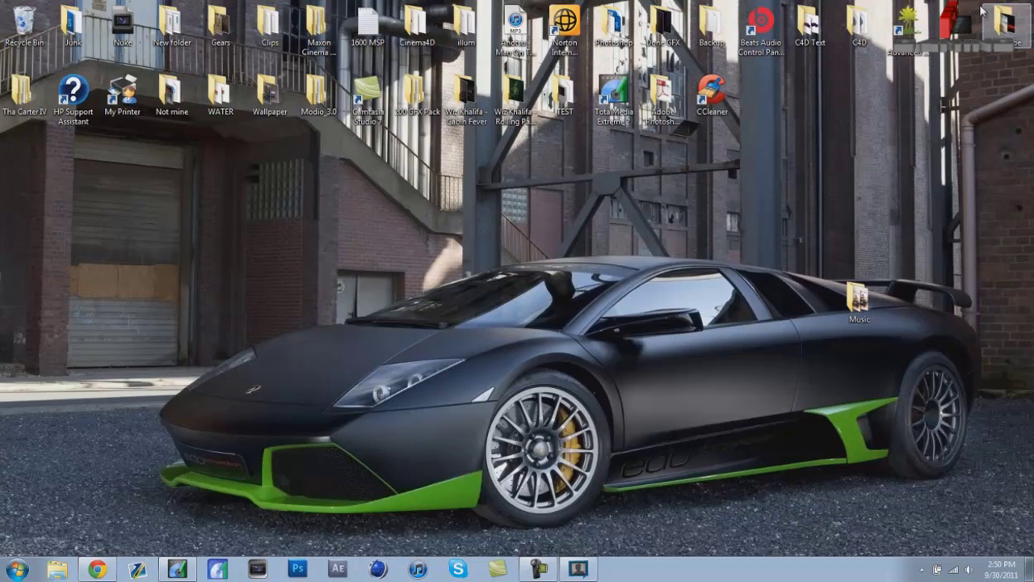
# Step: Restore XSplit, open Broadcast > Edit channels, and start adding a channel beside the two JustinTV ones
pyautogui.click(578, 568)
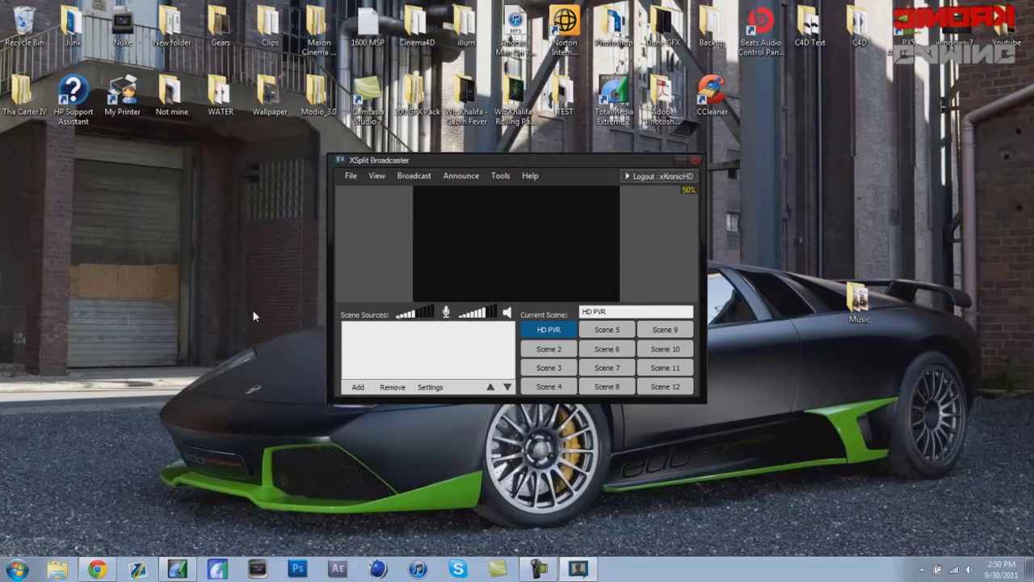
pyautogui.click(419, 177)
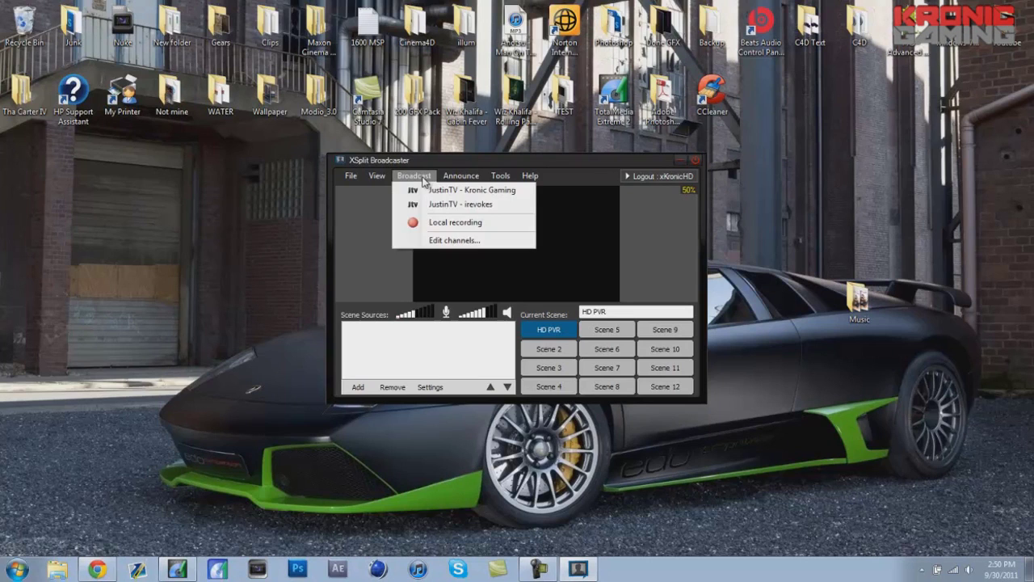
pyautogui.click(379, 211)
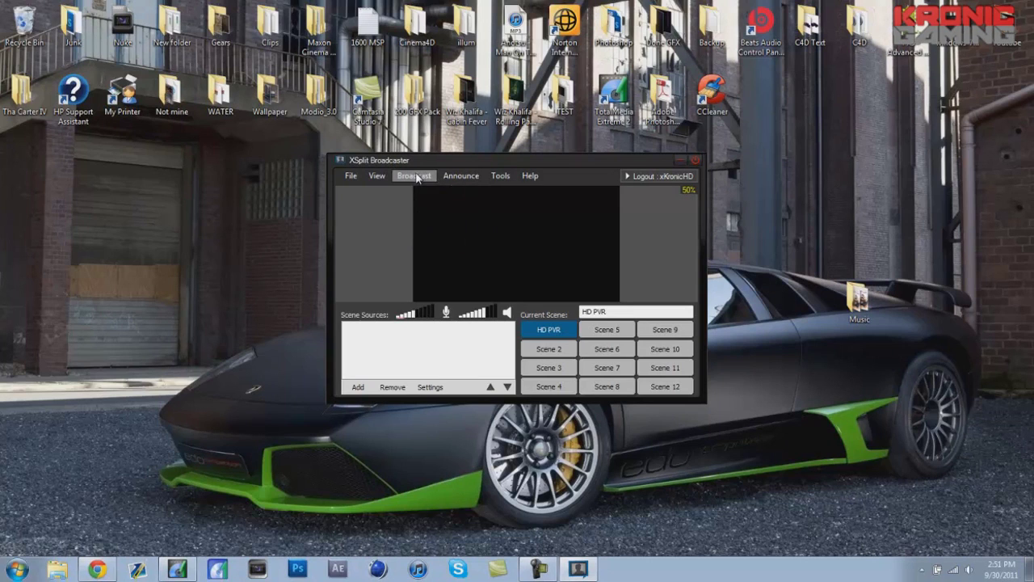
pyautogui.click(417, 178)
pyautogui.click(426, 240)
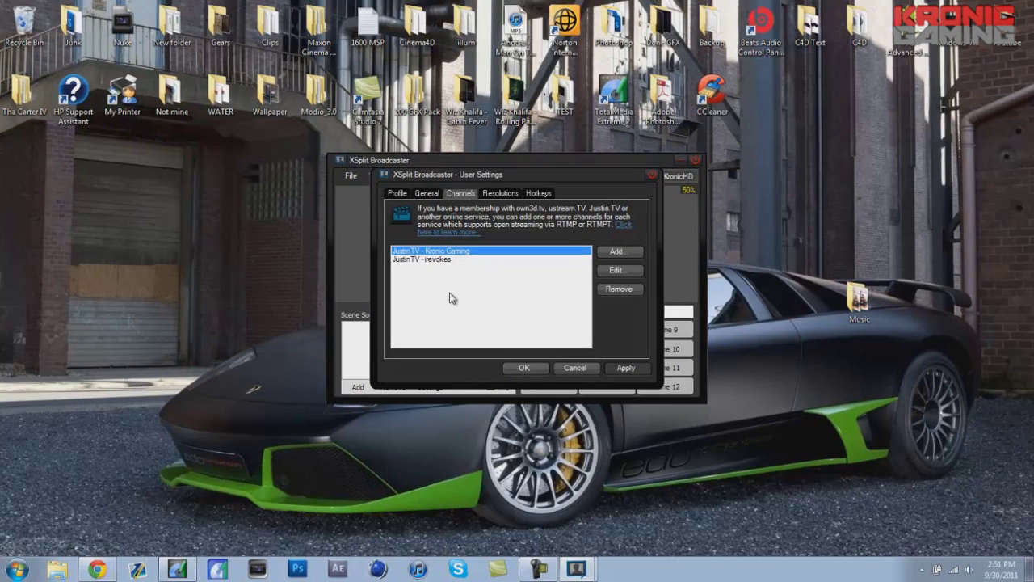
pyautogui.click(620, 252)
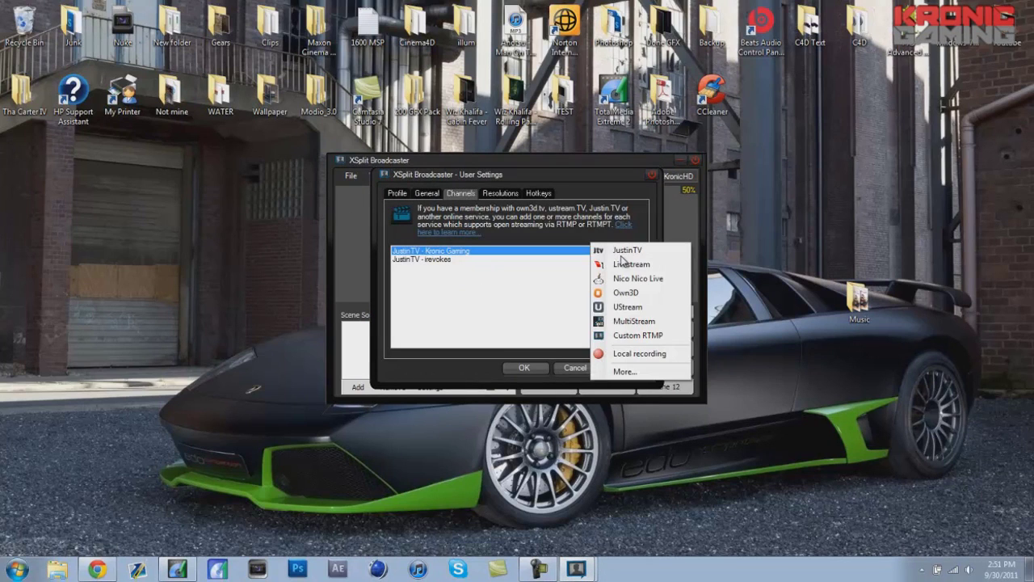
pyautogui.click(630, 252)
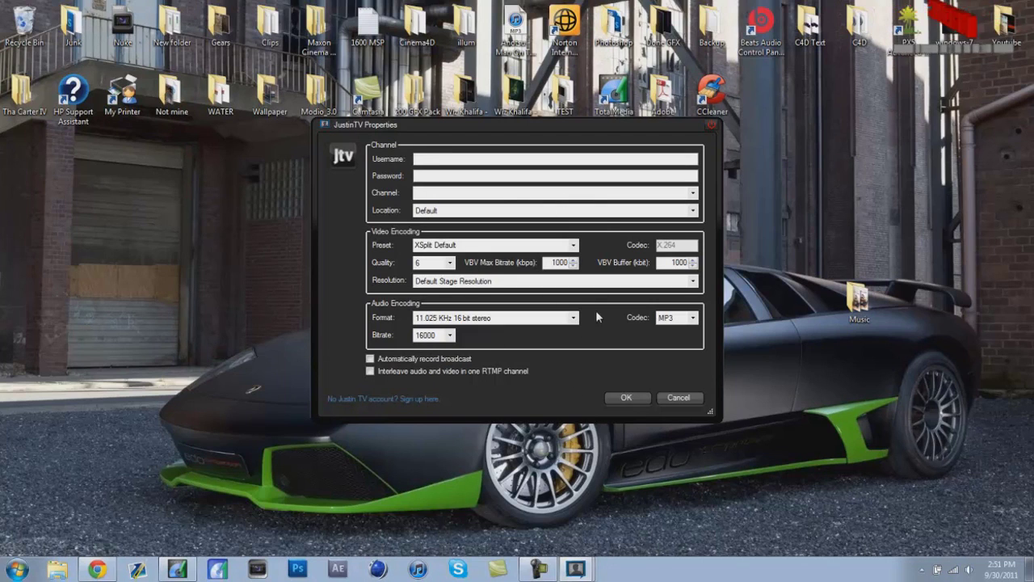
pyautogui.click(449, 336)
pyautogui.click(448, 337)
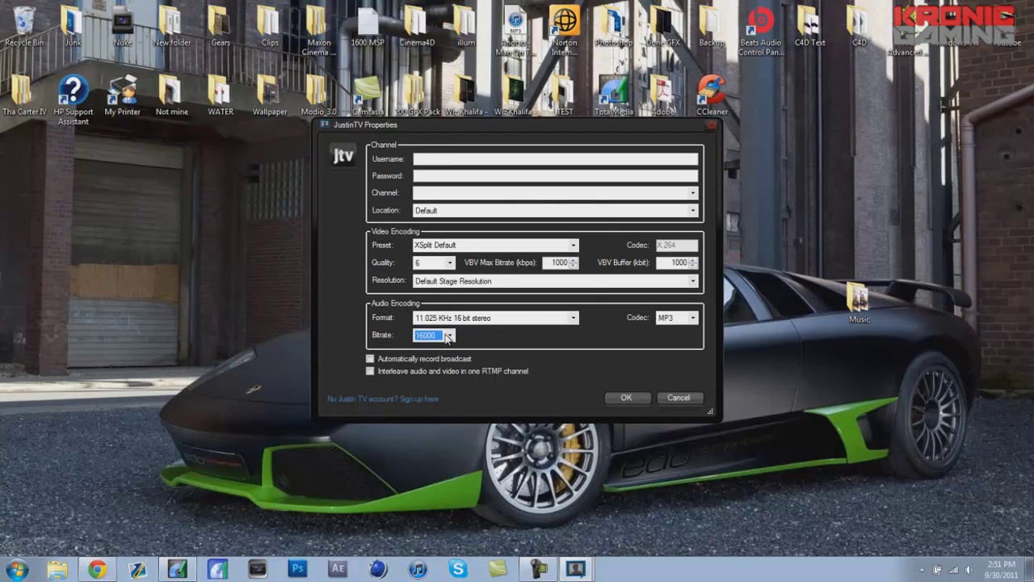
pyautogui.click(529, 320)
pyautogui.click(529, 319)
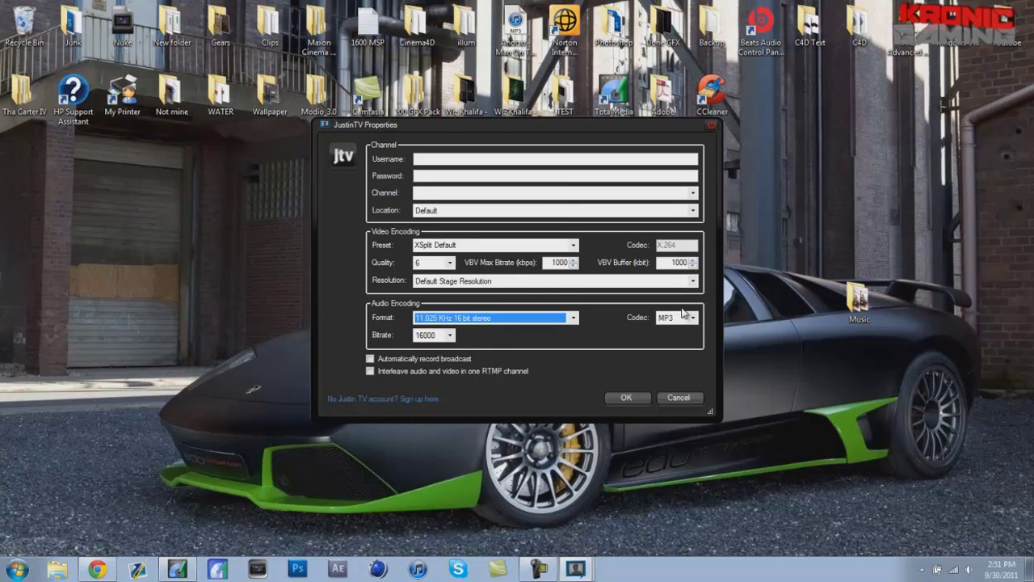
pyautogui.click(551, 283)
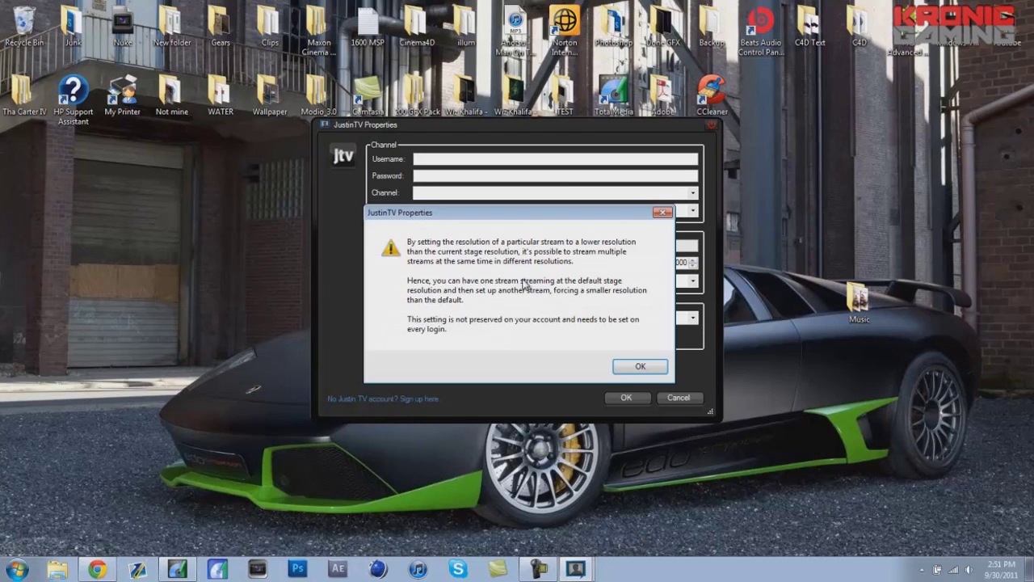
pyautogui.click(639, 367)
pyautogui.click(679, 404)
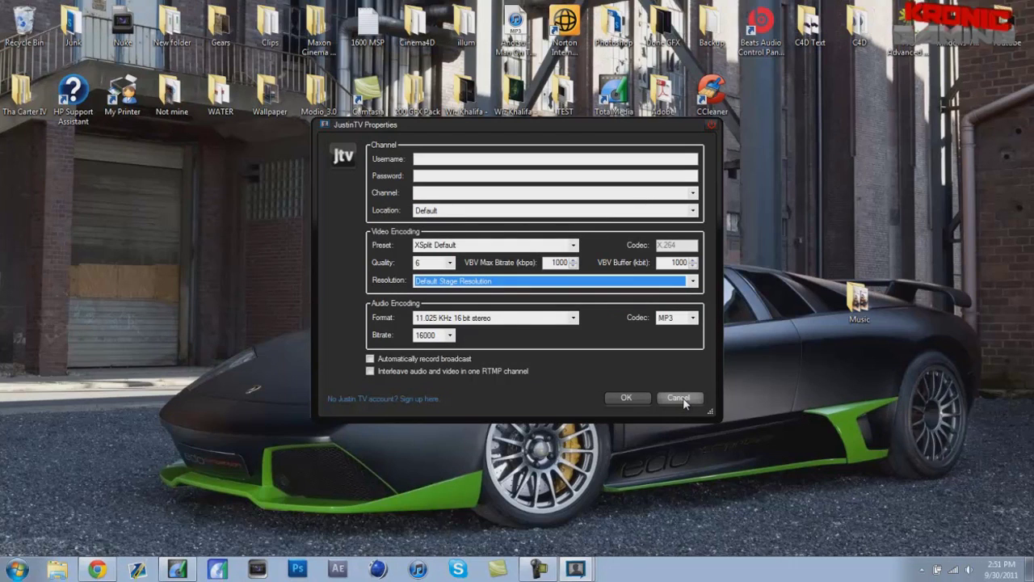
pyautogui.click(679, 398)
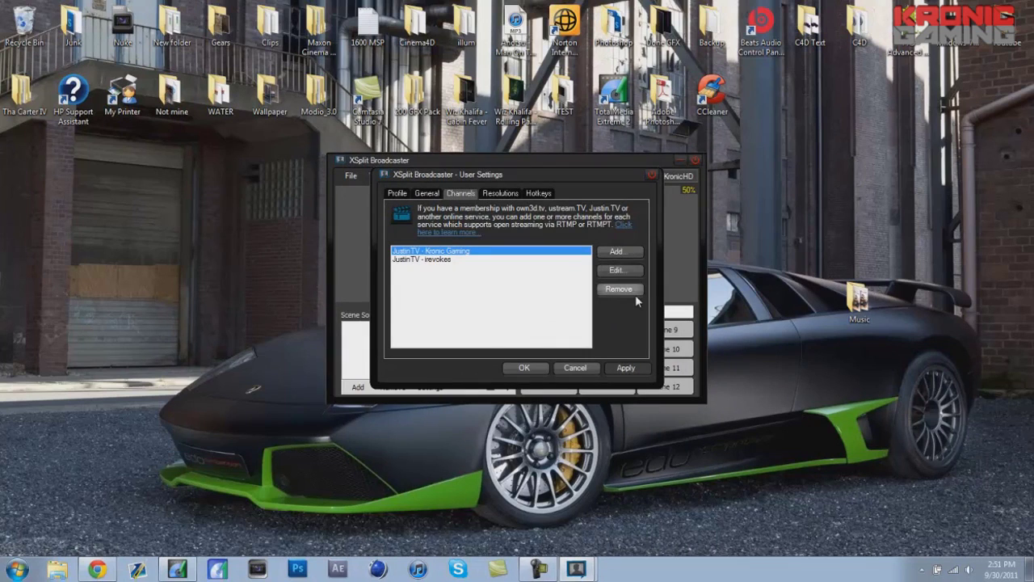
# Step: Confirm the JustinTV channel (superfast, quality 10, 1700 kbps, 44.100 KHz), apply, close settings, and open ArcSoft
pyautogui.click(616, 270)
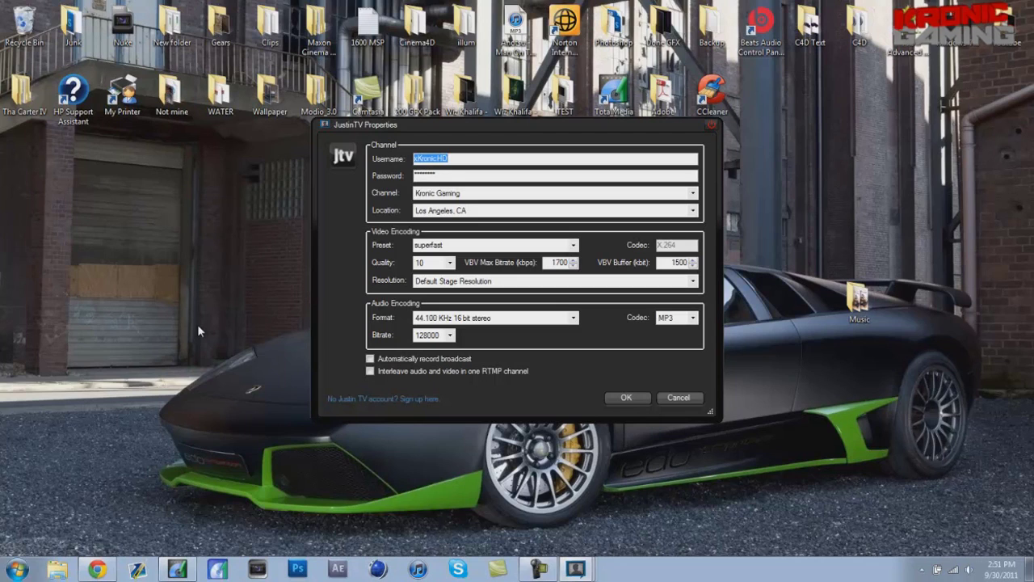
pyautogui.click(628, 398)
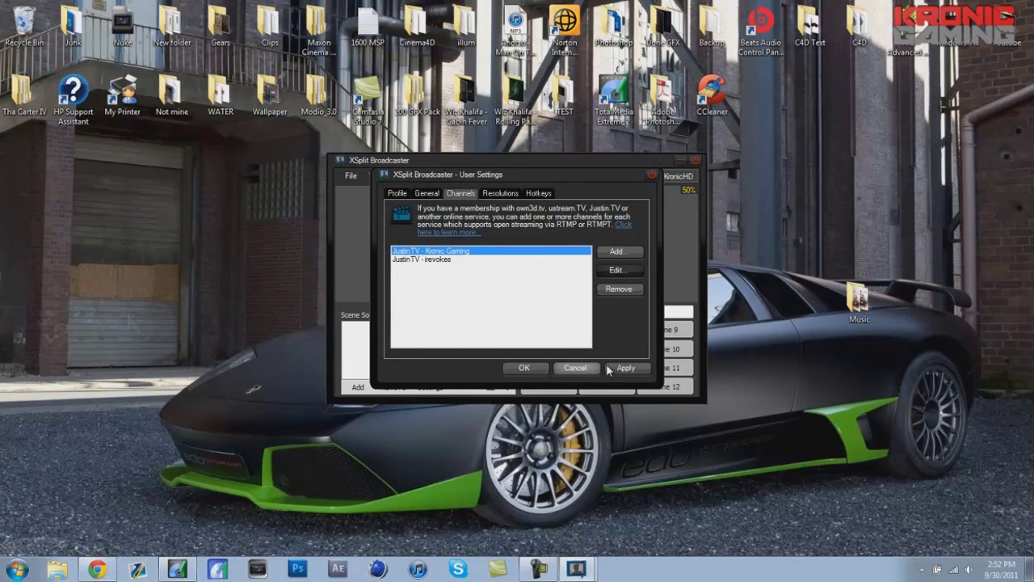
pyautogui.click(623, 369)
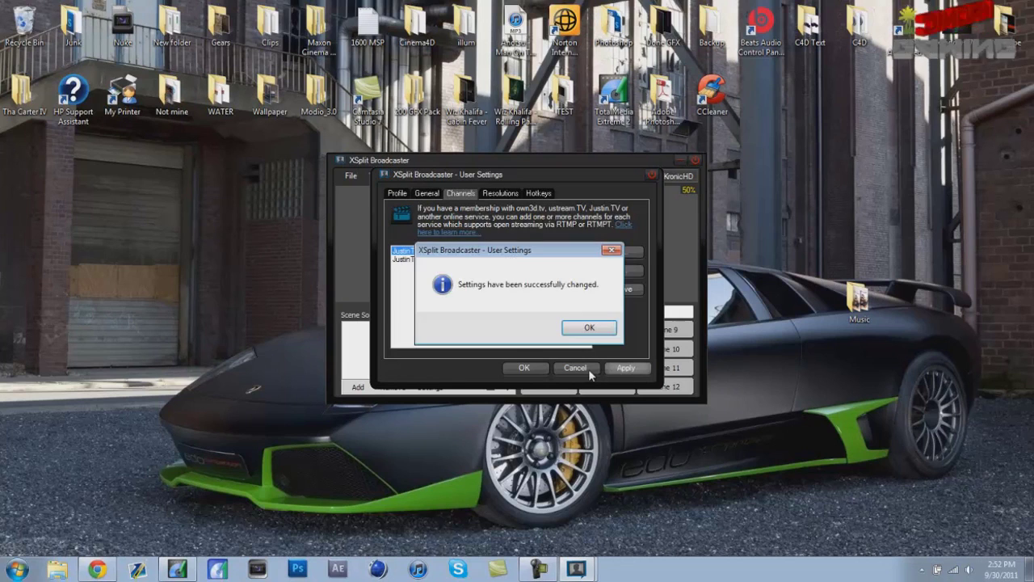
pyautogui.click(590, 328)
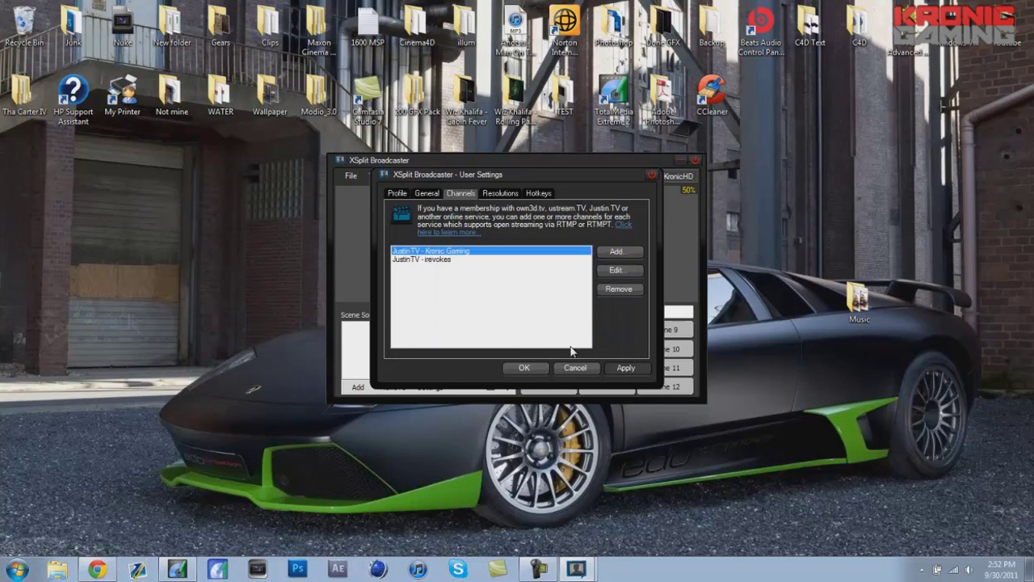
pyautogui.click(522, 370)
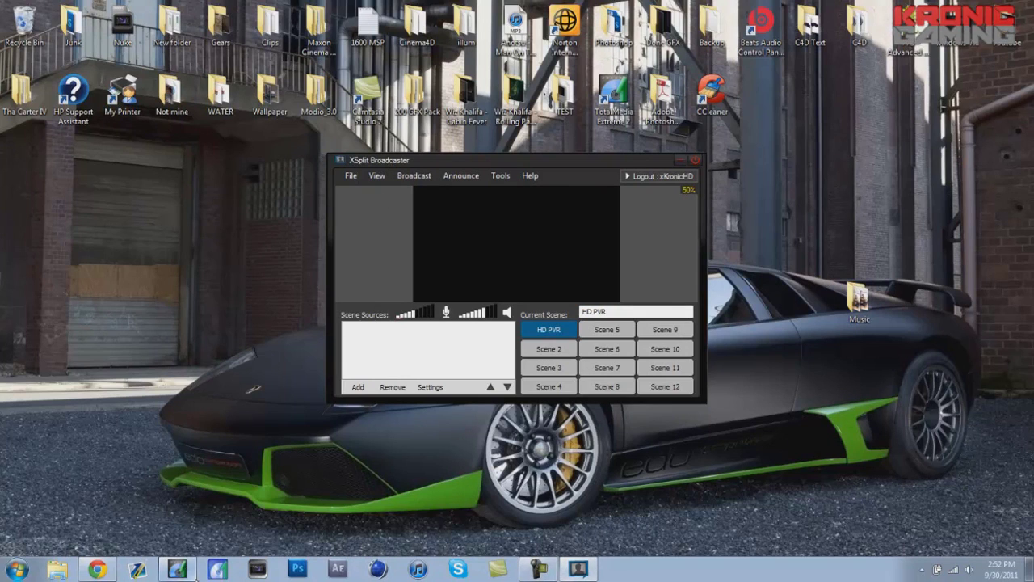
pyautogui.click(177, 569)
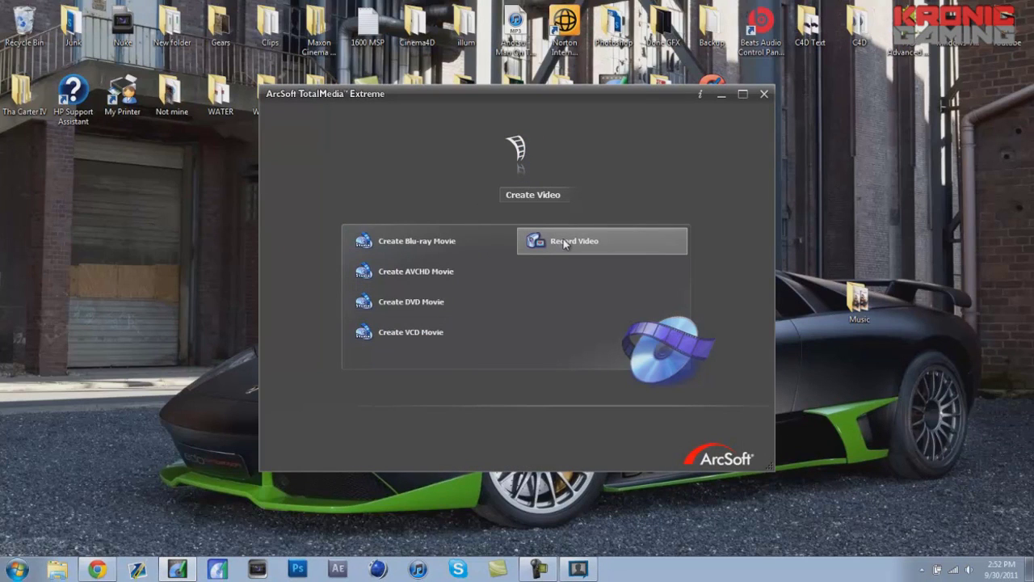
pyautogui.click(565, 244)
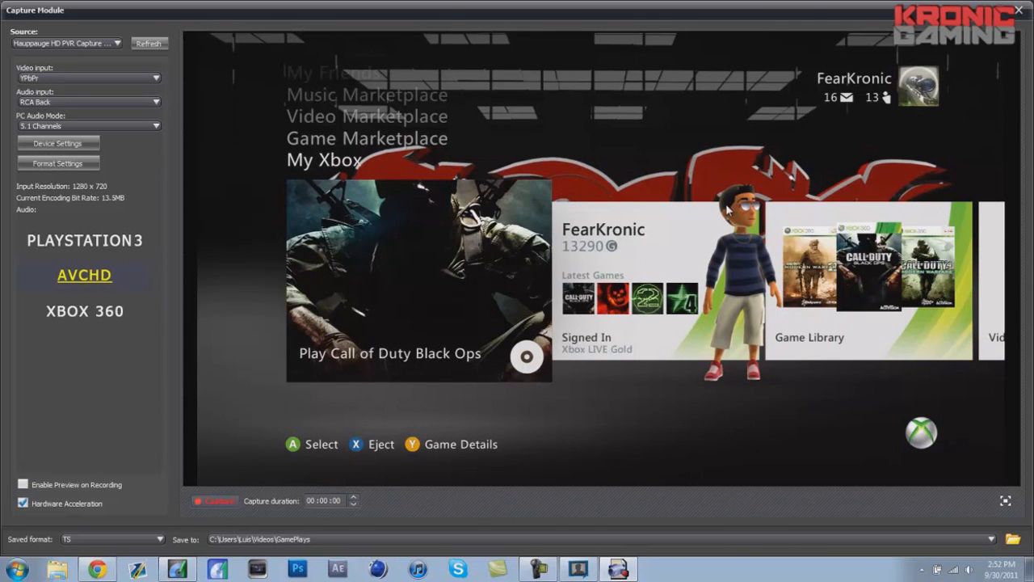
pyautogui.click(1000, 9)
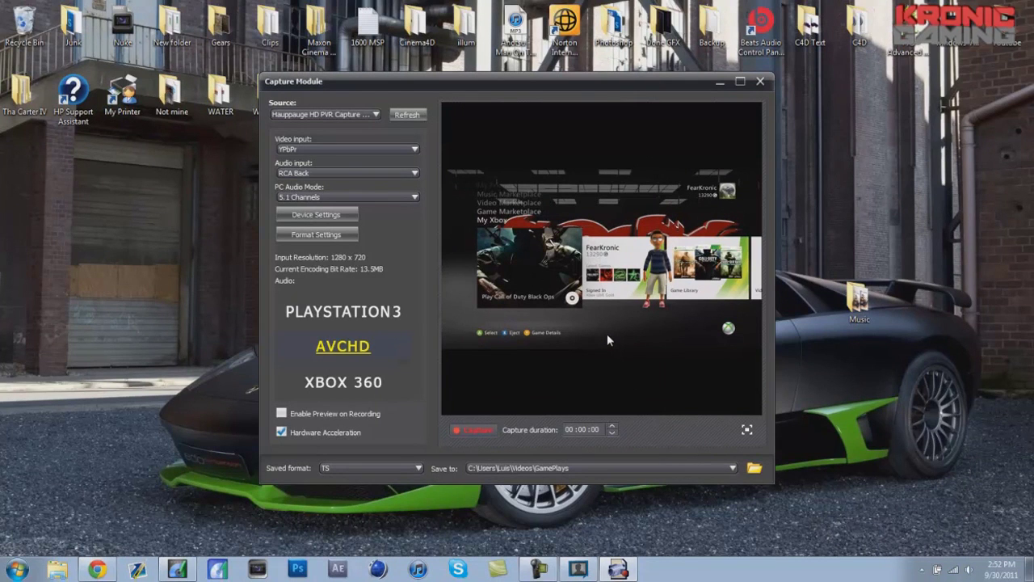
# Step: Resize the Capture Module window via its Size command and arrow keys, then move it lower
pyautogui.hotkey('alt', 'space')
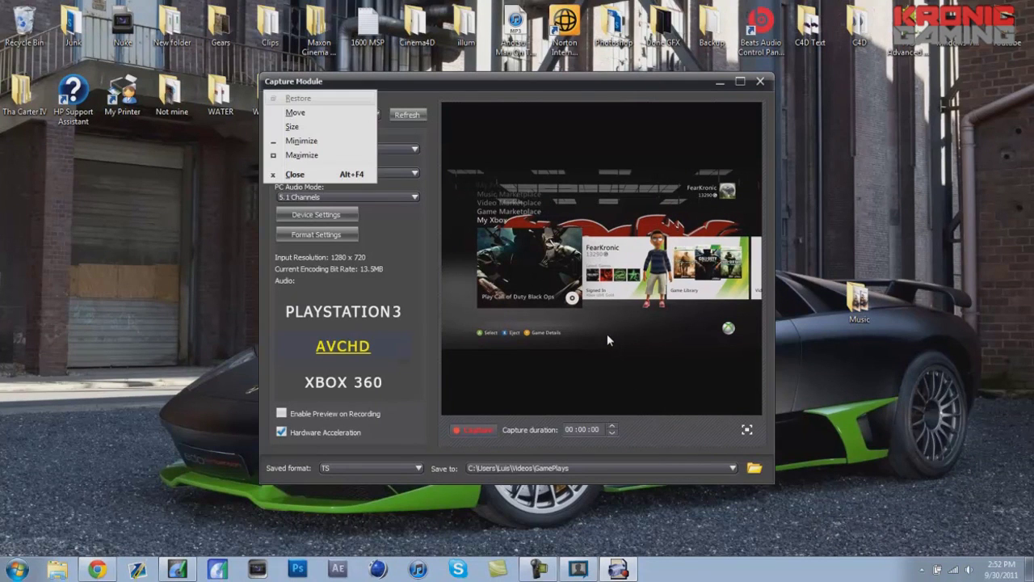
pyautogui.click(307, 131)
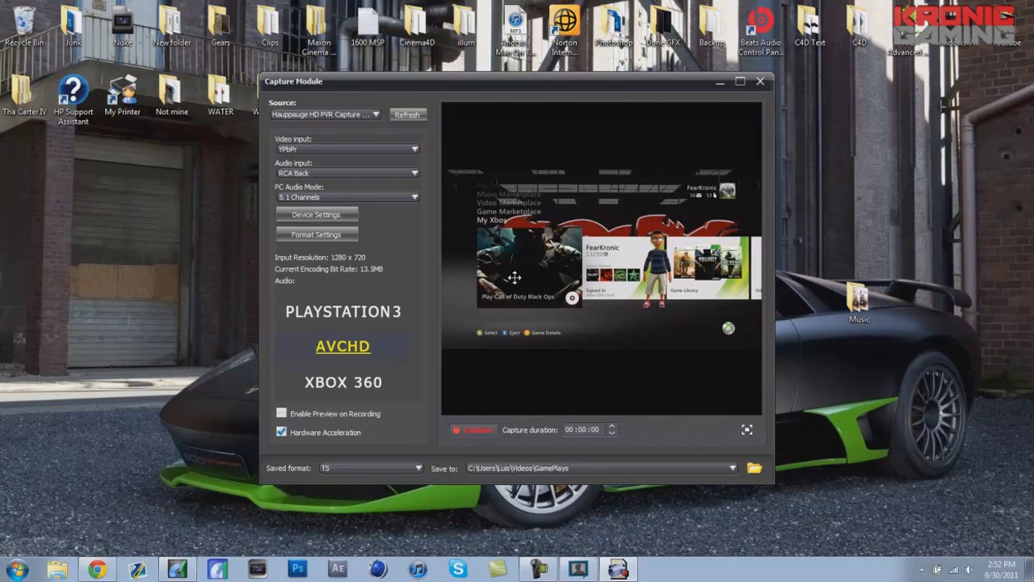
pyautogui.press('Right')
pyautogui.press('Right')
pyautogui.press('Right')
pyautogui.press('Right')
pyautogui.press('Right')
pyautogui.press('Right')
pyautogui.press('Right')
pyautogui.press('Right')
pyautogui.press('Right')
pyautogui.press('Right')
pyautogui.press('Right')
pyautogui.press('Right')
pyautogui.press('Right')
pyautogui.press('Right')
pyautogui.press('Right')
pyautogui.press('Right')
pyautogui.press('Right')
pyautogui.press('Right')
pyautogui.press('Right')
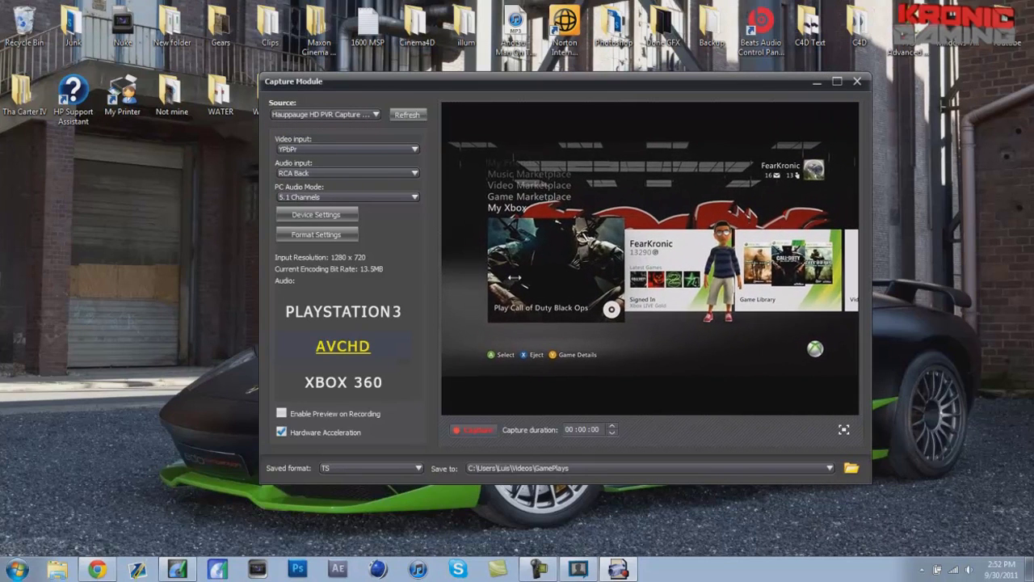
pyautogui.press('Right')
pyautogui.press('Right')
pyautogui.press('Right')
pyautogui.press('Right')
pyautogui.press('Right')
pyautogui.press('Right')
pyautogui.press('Right')
pyautogui.press('Right')
pyautogui.press('Right')
pyautogui.press('Right')
pyautogui.press('Right')
pyautogui.press('Right')
pyautogui.press('Right')
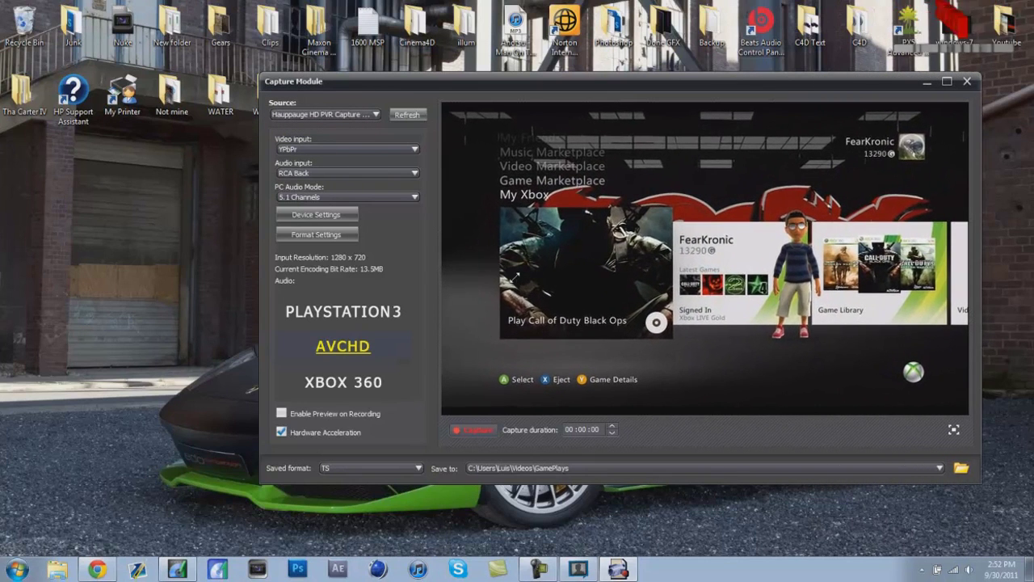
pyautogui.press('Down')
pyautogui.press('Down')
pyautogui.press('Down')
pyautogui.press('Down')
pyautogui.press('Down')
pyautogui.press('Down')
pyautogui.press('Down')
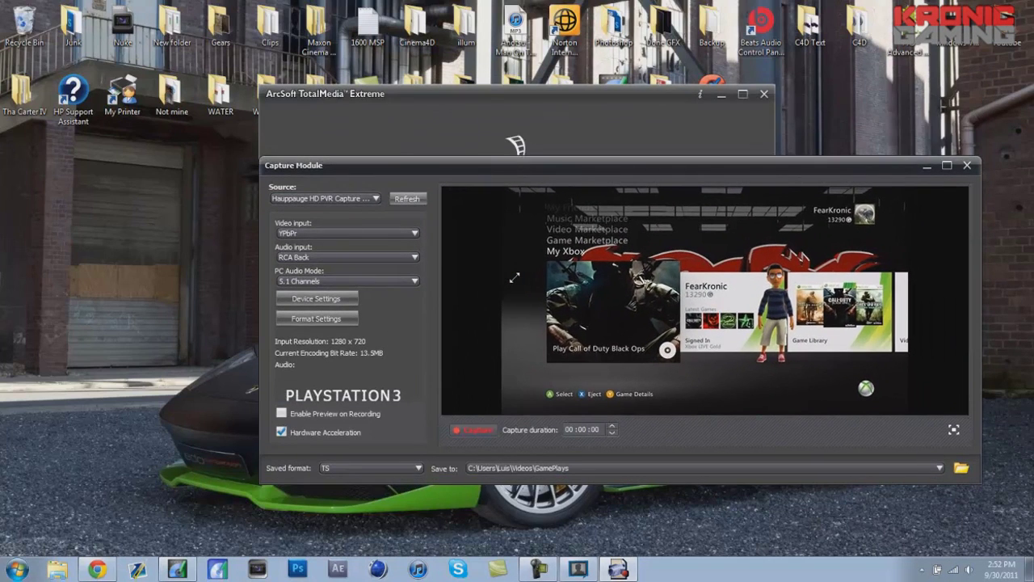
pyautogui.press('Up')
pyautogui.press('Up')
pyautogui.press('Up')
pyautogui.press('Up')
pyautogui.press('Up')
pyautogui.press('Up')
pyautogui.press('Up')
pyautogui.press('Up')
pyautogui.press('Up')
pyautogui.press('Up')
pyautogui.press('Up')
pyautogui.press('Up')
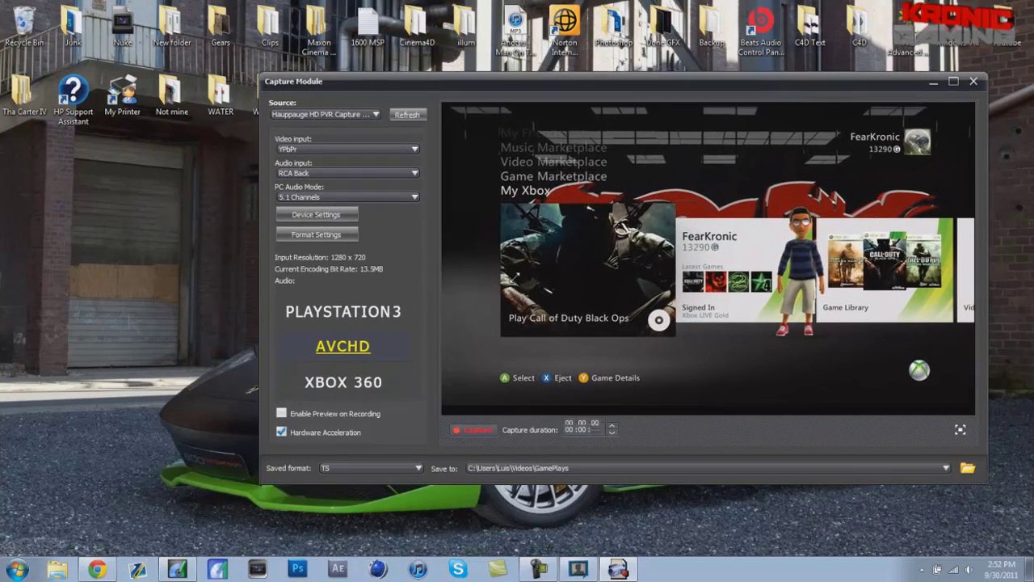
pyautogui.press('Right')
pyautogui.press('Up')
pyautogui.press('Up')
pyautogui.press('Right')
pyautogui.press('Right')
pyautogui.press('Right')
pyautogui.press('Right')
pyautogui.press('Right')
pyautogui.press('Right')
pyautogui.press('Right')
pyautogui.press('Right')
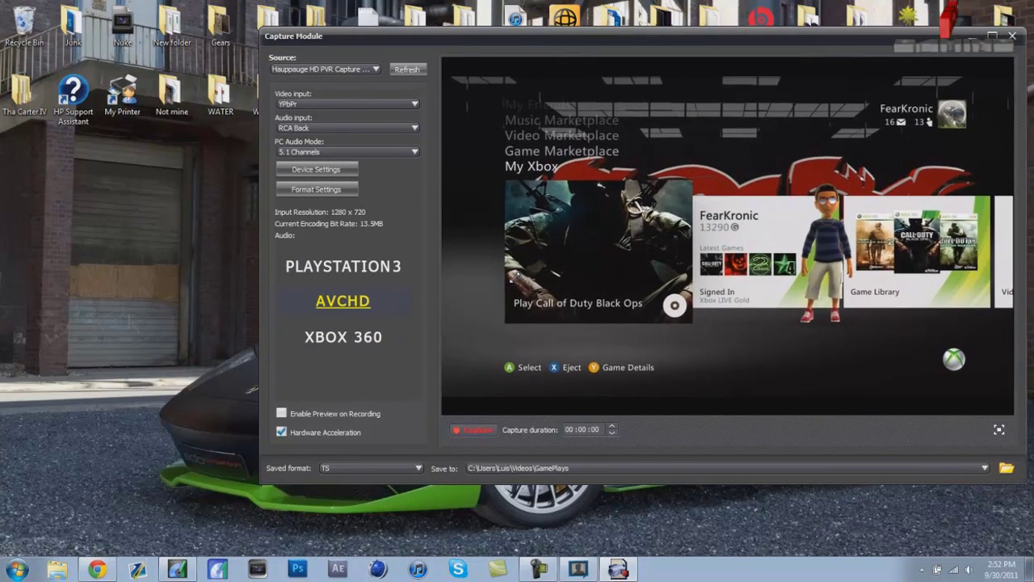
pyautogui.press('Down')
pyautogui.press('Down')
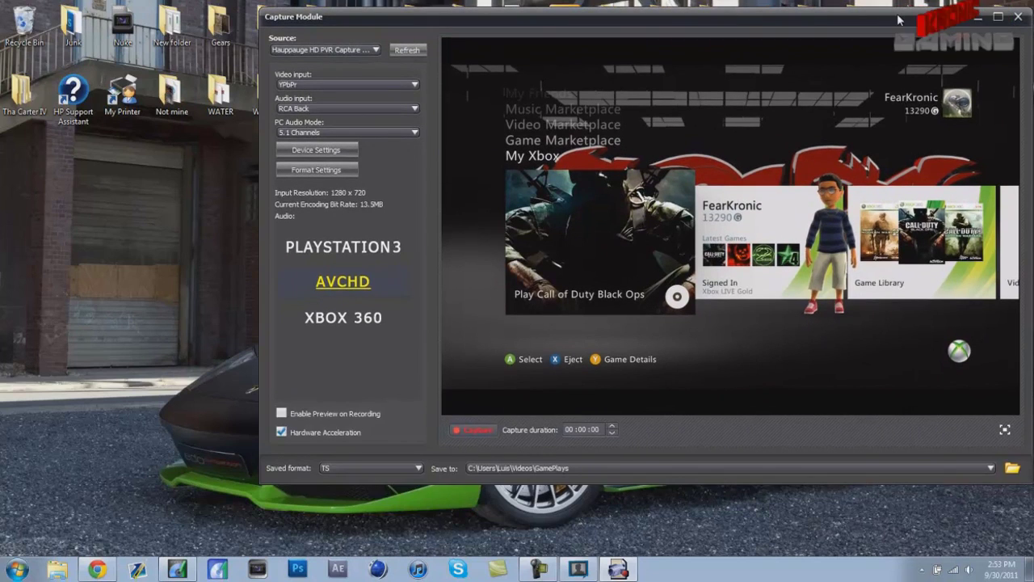
pyautogui.moveTo(899, 19); pyautogui.dragTo(924, 186)
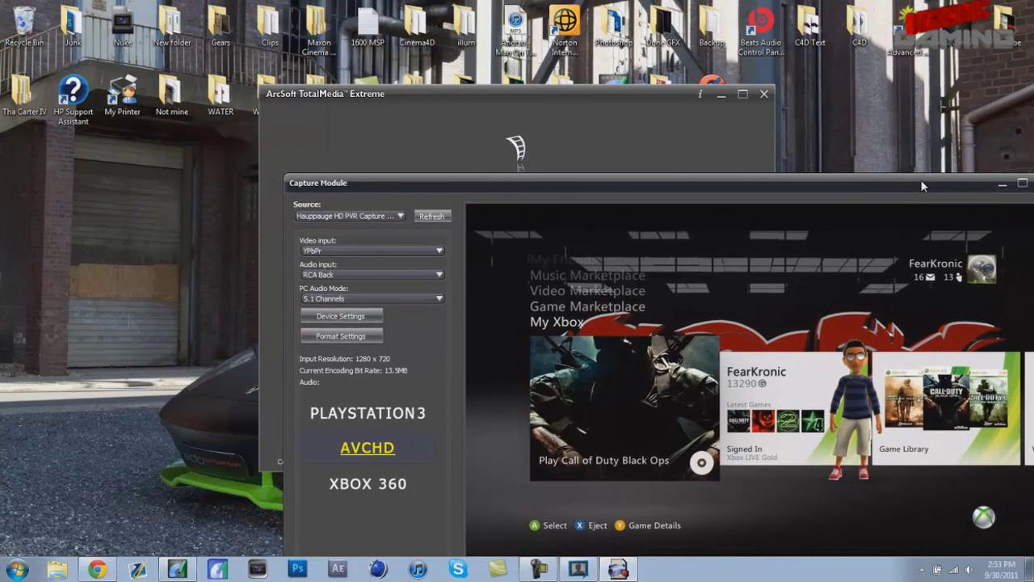
# Step: Minimize the ArcSoft TotalMedia Extreme and XSplit Broadcaster windows
pyautogui.click(514, 88)
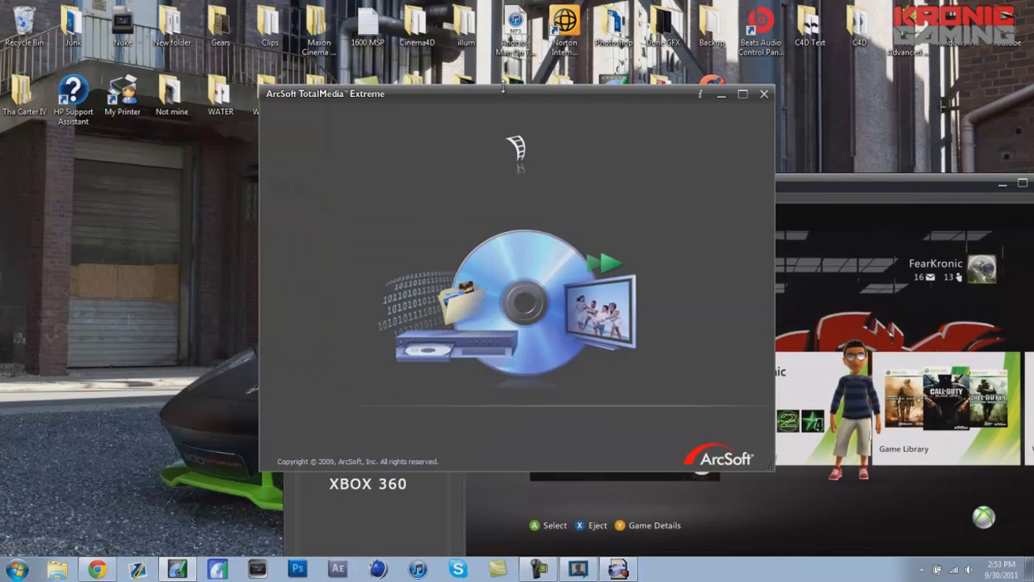
pyautogui.click(721, 94)
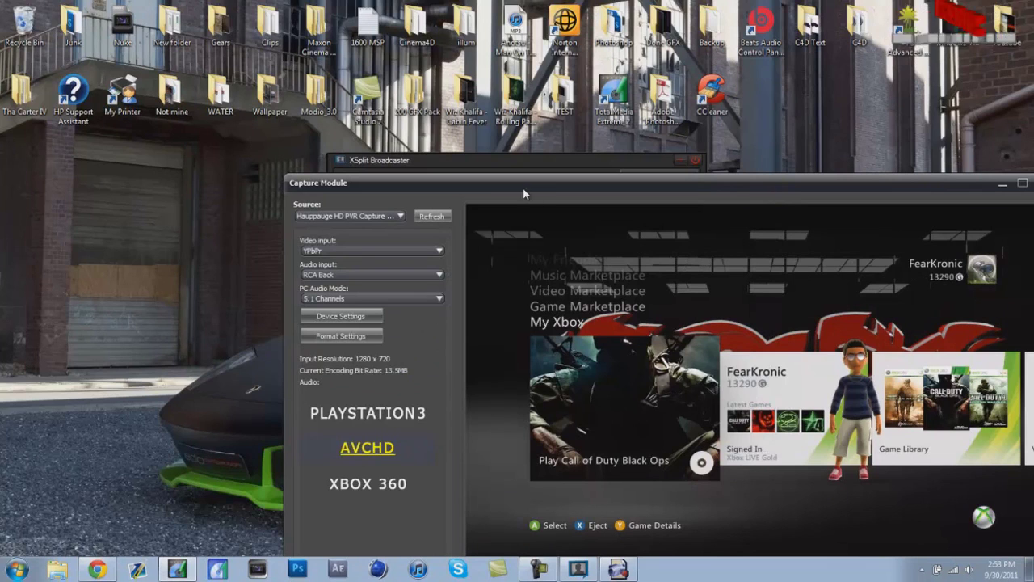
pyautogui.click(379, 162)
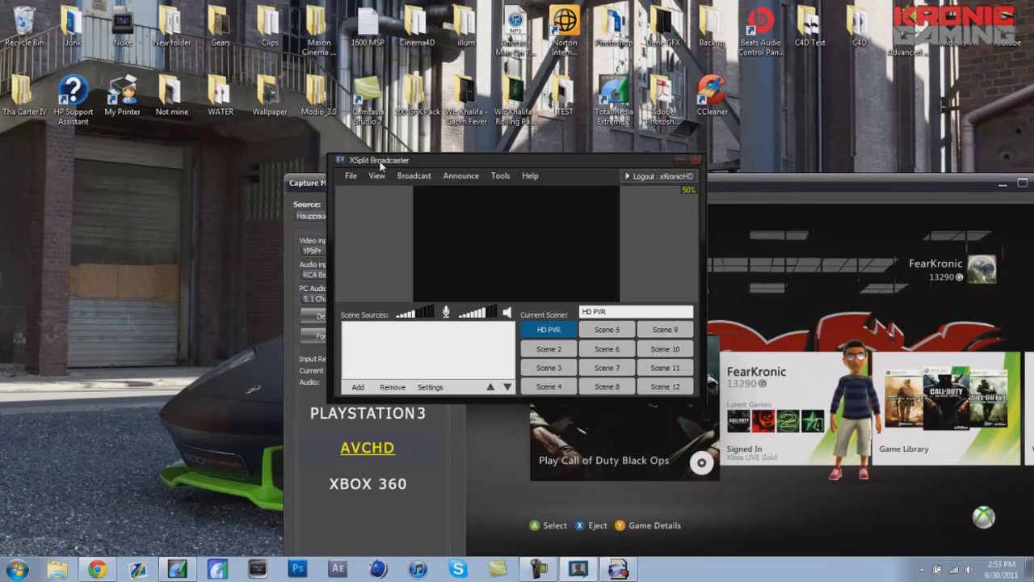
pyautogui.click(679, 160)
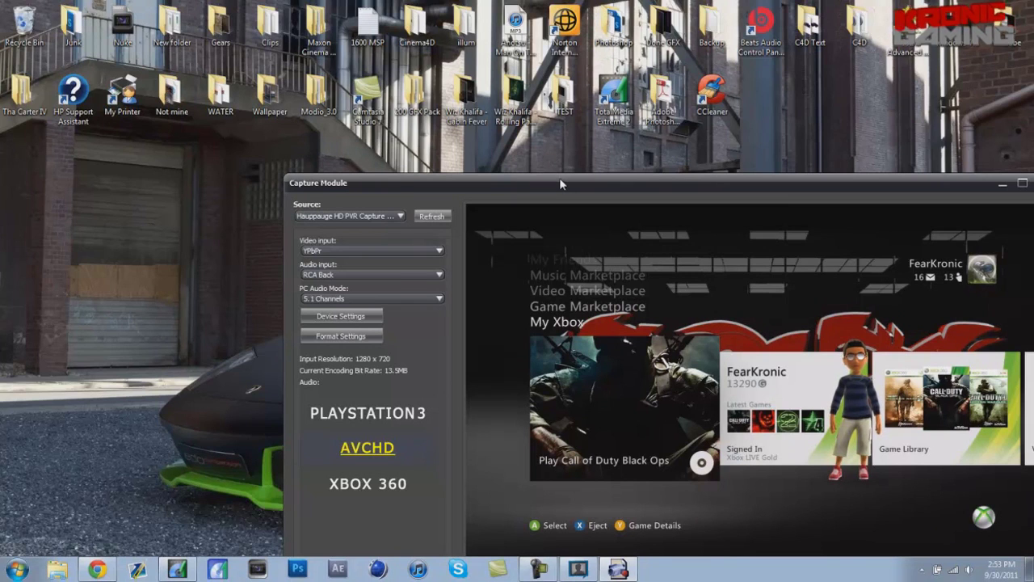
# Step: Adjust the capture window's size again, nudge it slightly left, and restore XSplit Broadcaster
pyautogui.hotkey('alt', 'space')
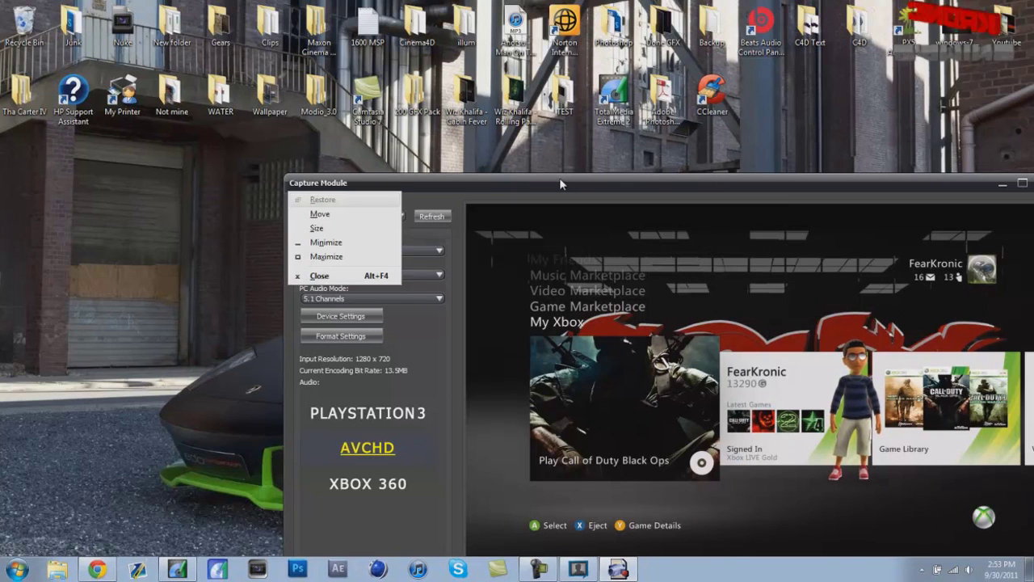
pyautogui.click(359, 229)
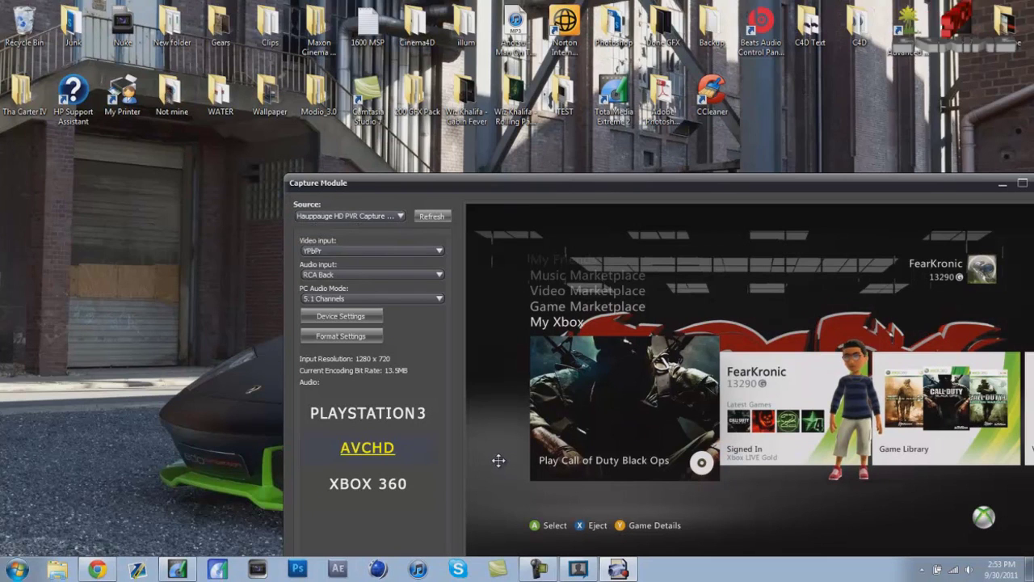
pyautogui.press('Left')
pyautogui.press('Left')
pyautogui.press('Left')
pyautogui.press('Left')
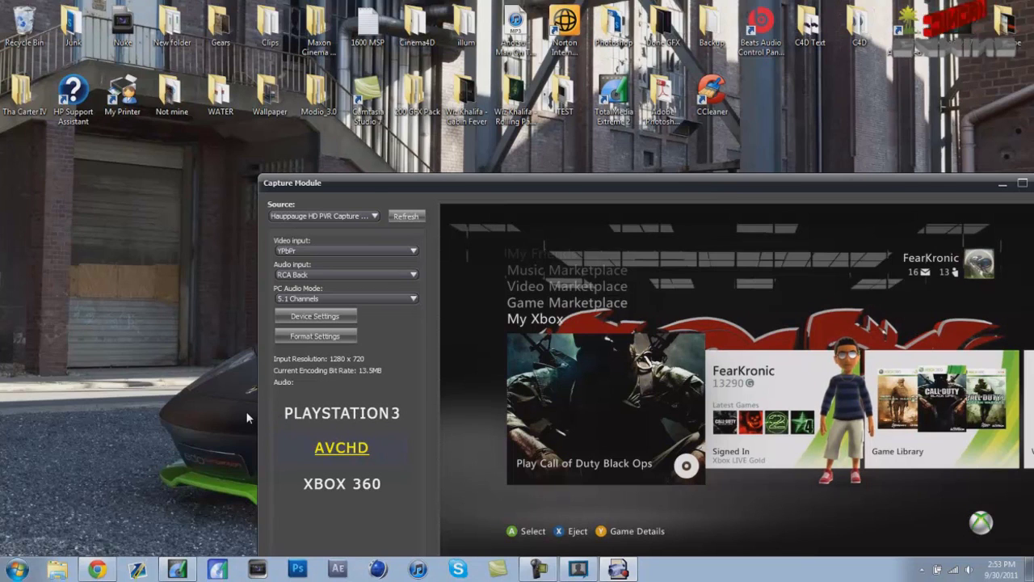
pyautogui.hotkey('alt', 'space')
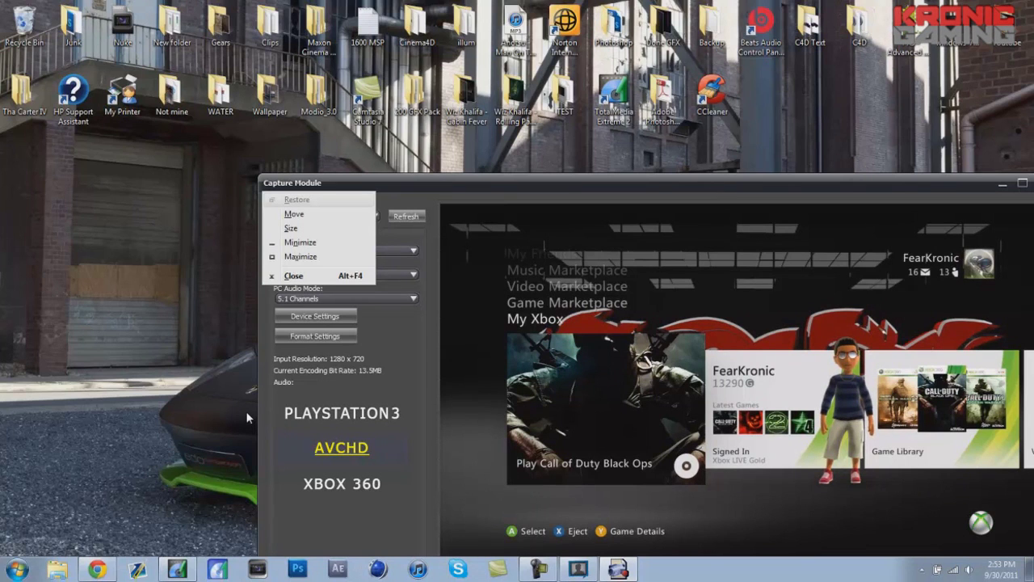
pyautogui.click(320, 228)
pyautogui.press('Up')
pyautogui.press('Up')
pyautogui.press('Up')
pyautogui.press('Up')
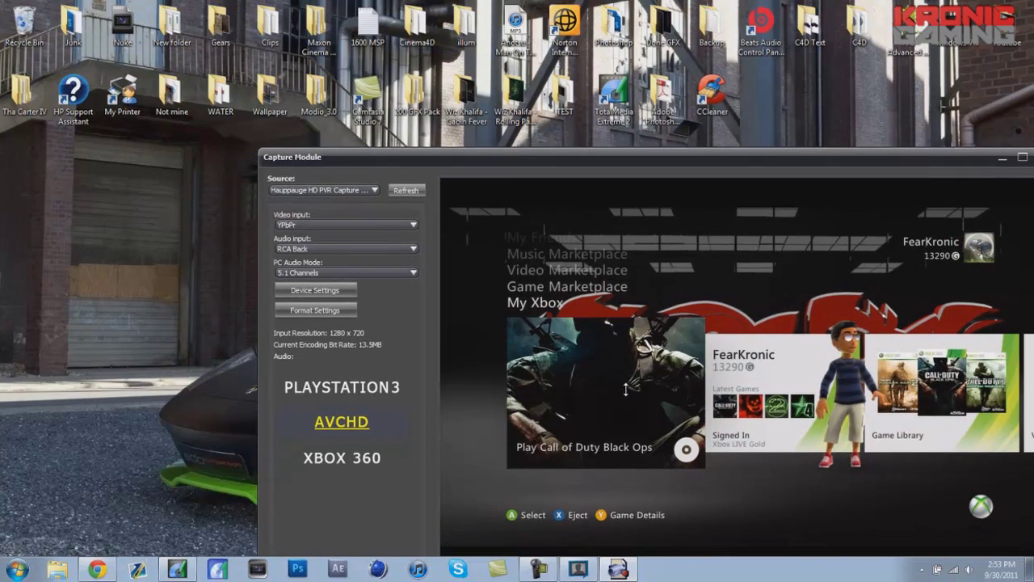
pyautogui.press('Up')
pyautogui.press('Up')
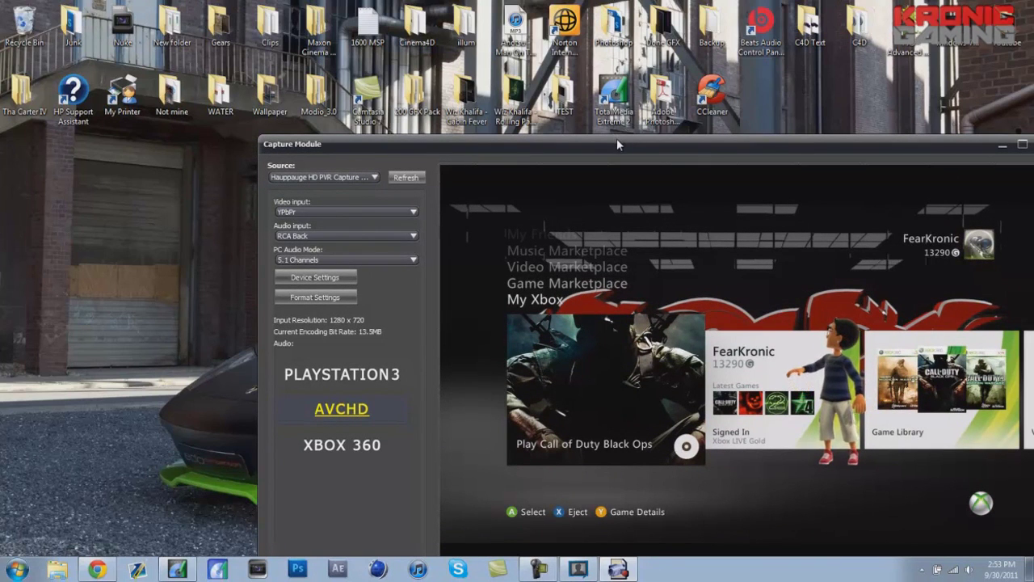
pyautogui.press('Down')
pyautogui.press('Down')
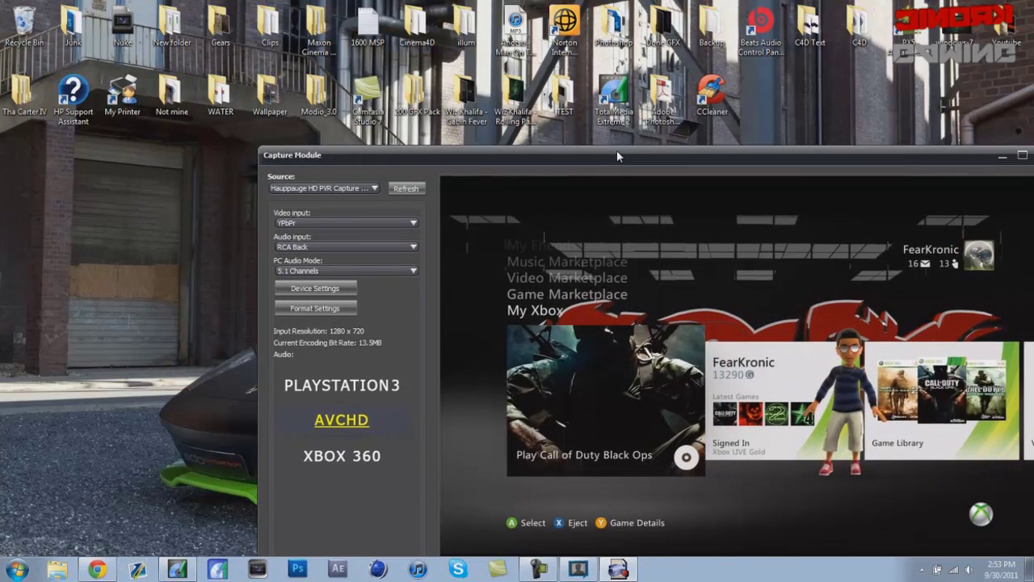
pyautogui.moveTo(616, 148); pyautogui.dragTo(609, 151)
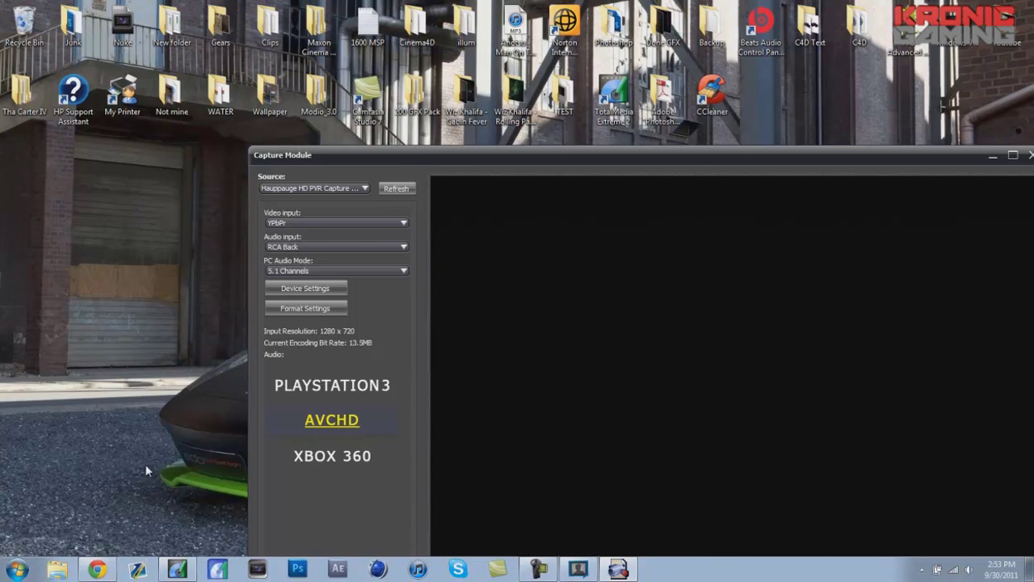
pyautogui.click(582, 569)
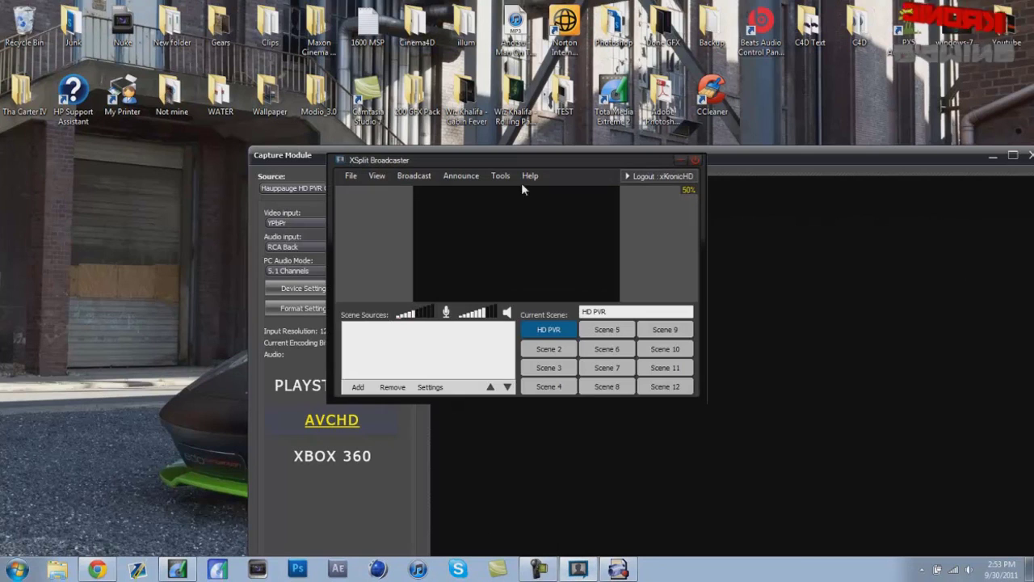
# Step: Scale the XSplit preview to 20% and move its window to the top right
pyautogui.moveTo(523, 166); pyautogui.dragTo(300, 38)
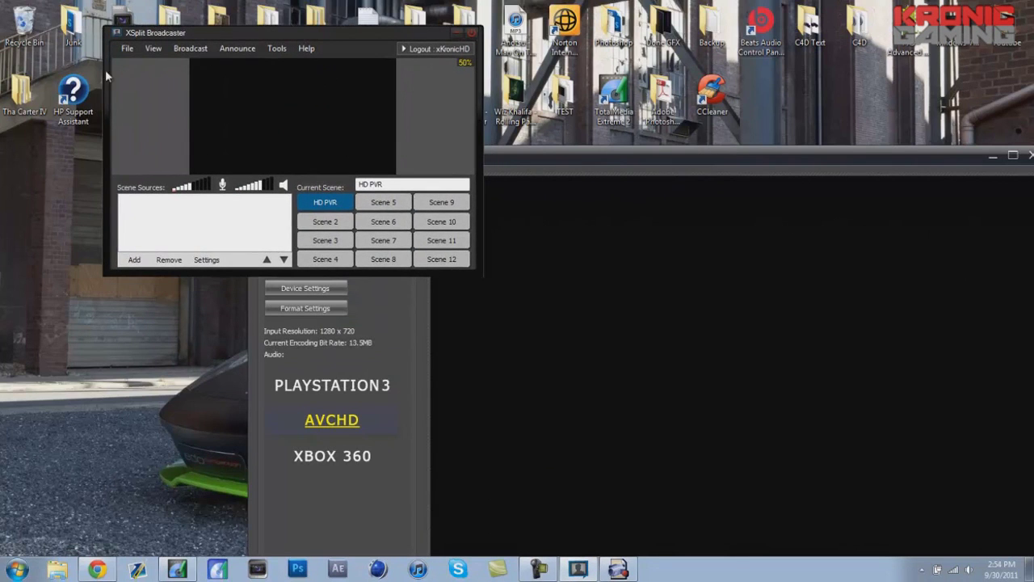
pyautogui.click(153, 49)
pyautogui.moveTo(194, 109)
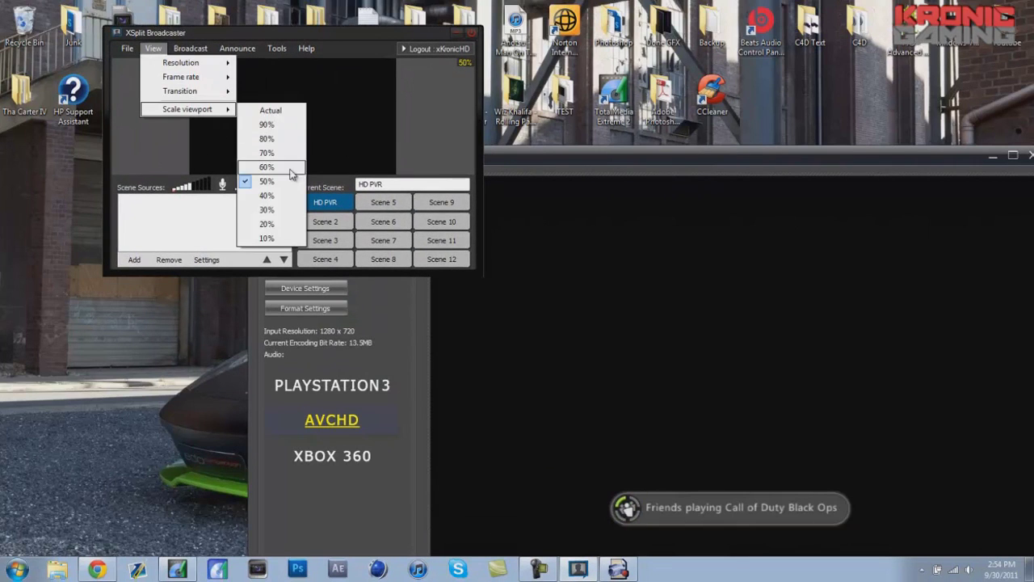
pyautogui.click(271, 236)
pyautogui.moveTo(542, 191); pyautogui.dragTo(809, 4)
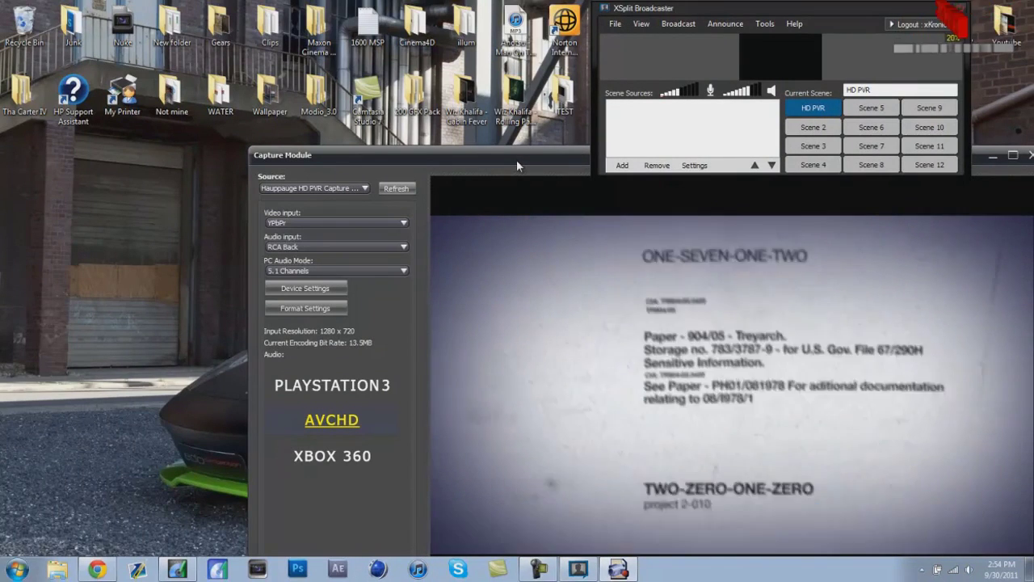
# Step: Nudge the capture window down slightly, then bring XSplit Broadcaster back in front
pyautogui.click(516, 159)
pyautogui.moveTo(516, 159); pyautogui.dragTo(516, 161)
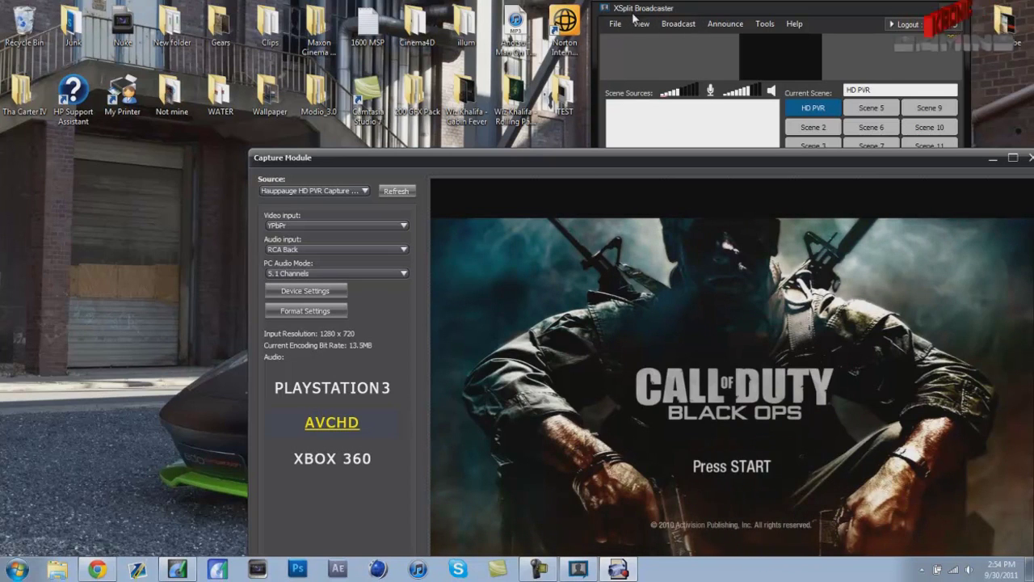
pyautogui.click(709, 6)
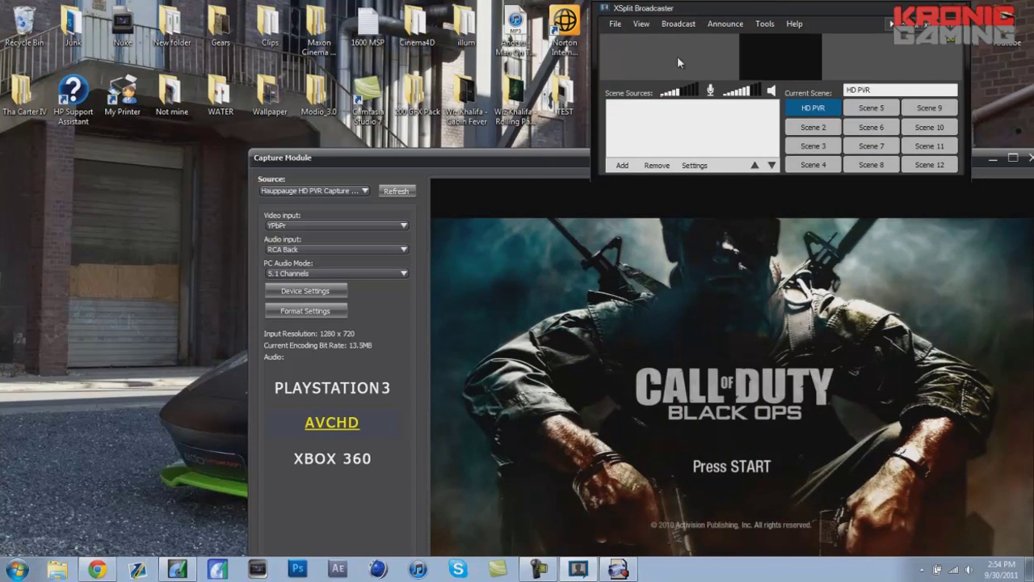
pyautogui.click(622, 165)
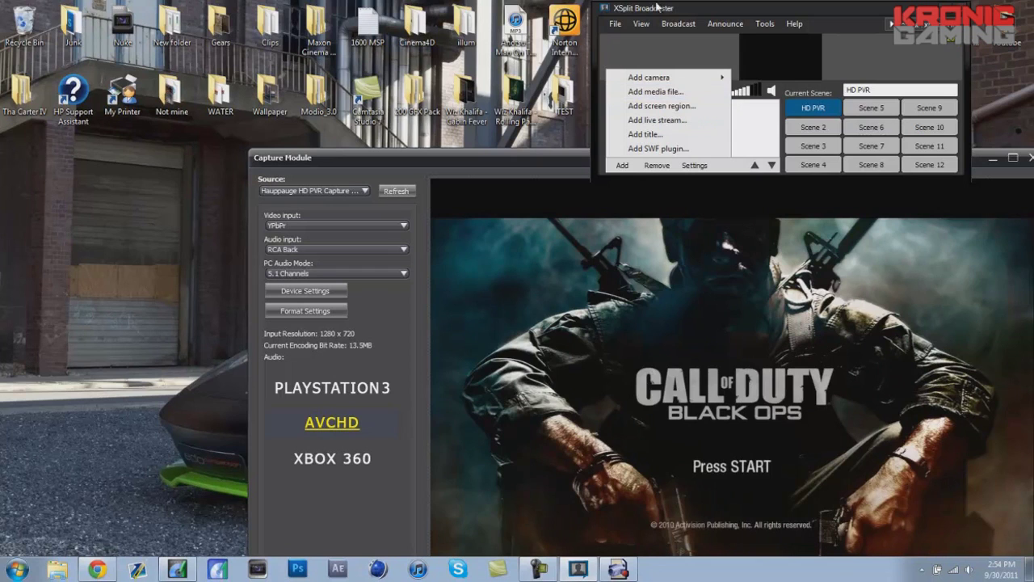
# Step: Add a 931 x 521 screen region source covering the game preview
pyautogui.click(679, 107)
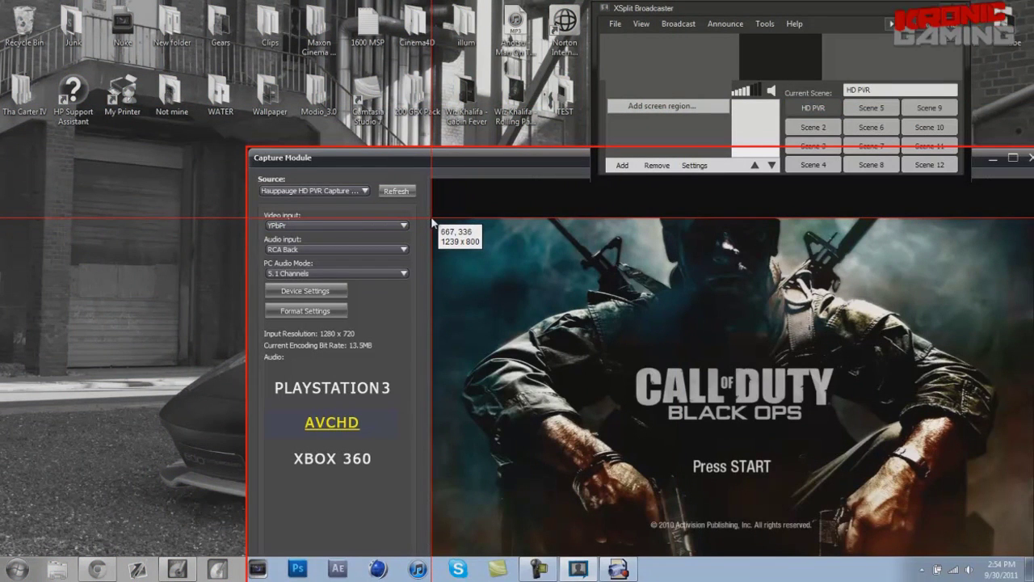
pyautogui.moveTo(432, 218); pyautogui.dragTo(1033, 557)
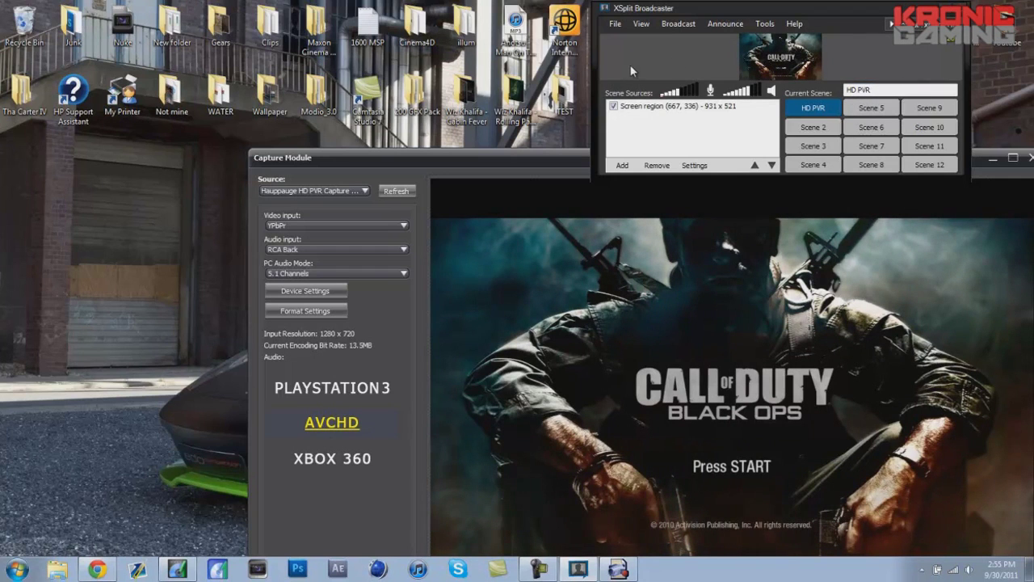
pyautogui.click(678, 24)
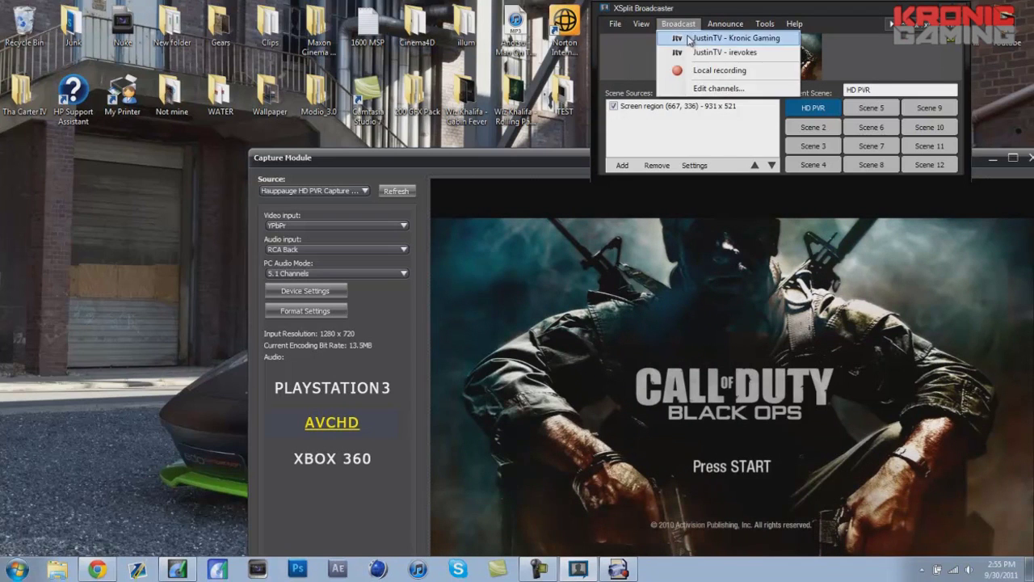
# Step: Select Microphone (2- Blue Eyeball 2.0) in General settings and save the change
pyautogui.click(730, 90)
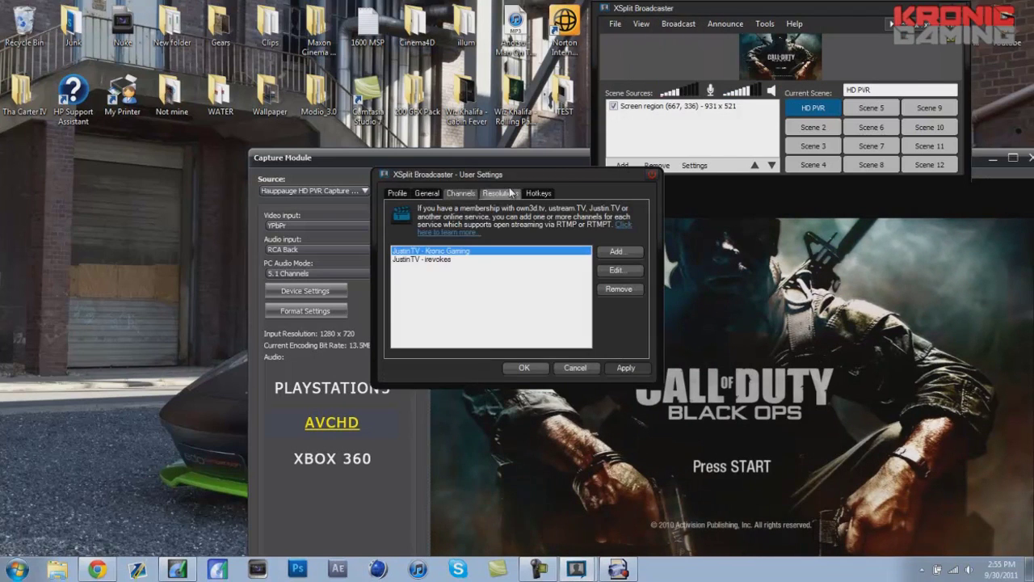
pyautogui.click(426, 193)
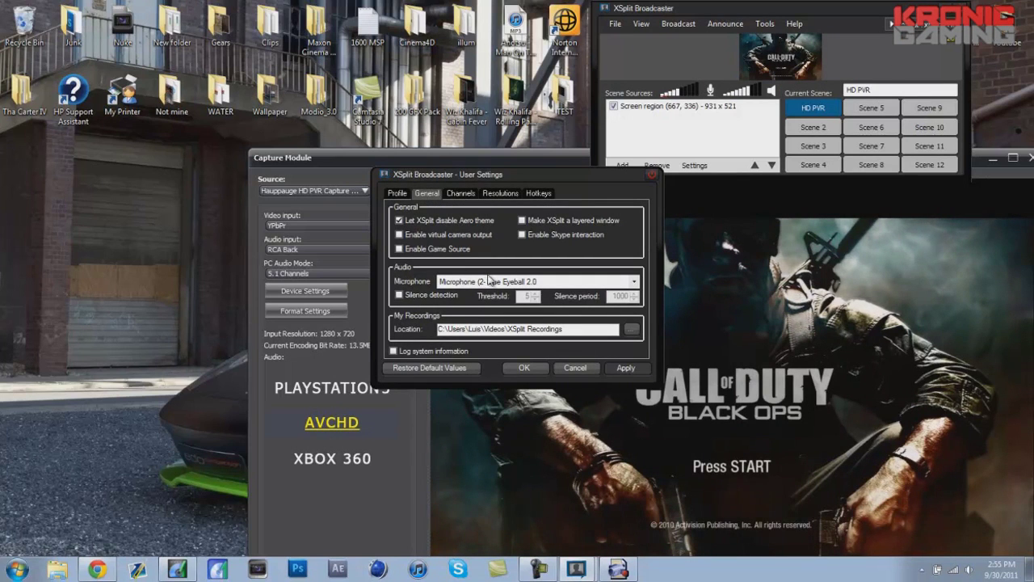
pyautogui.click(634, 282)
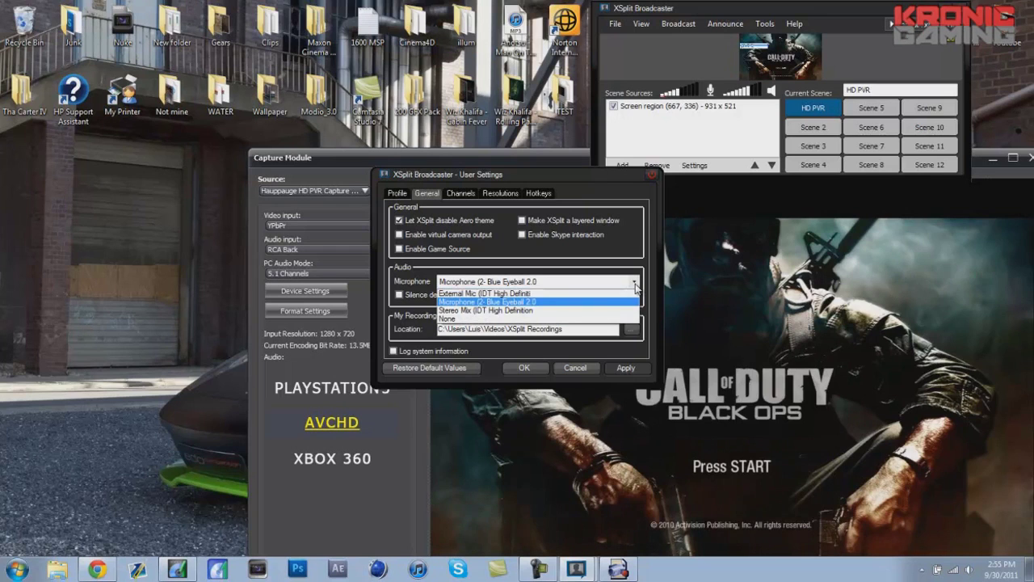
pyautogui.click(531, 302)
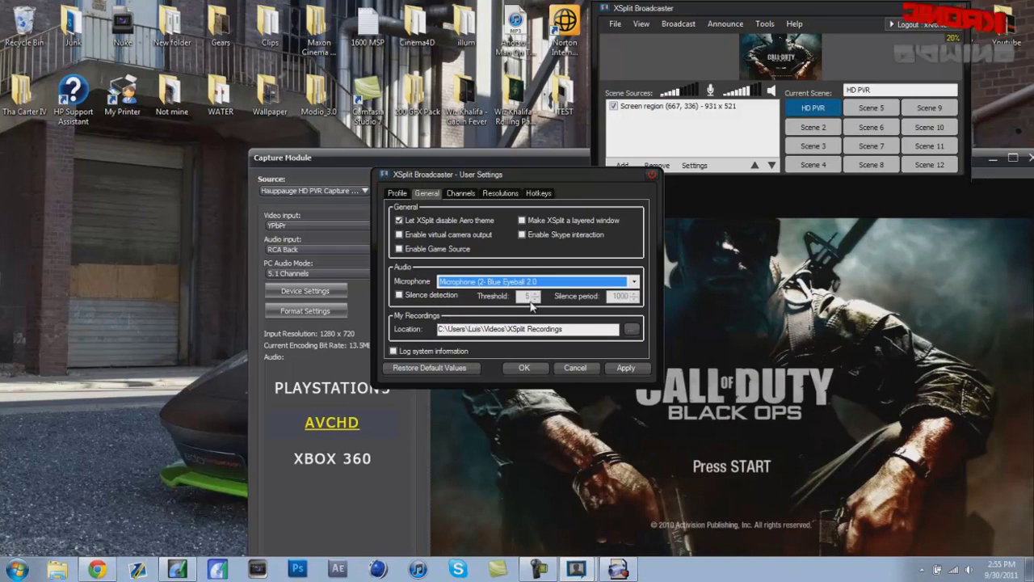
pyautogui.click(583, 368)
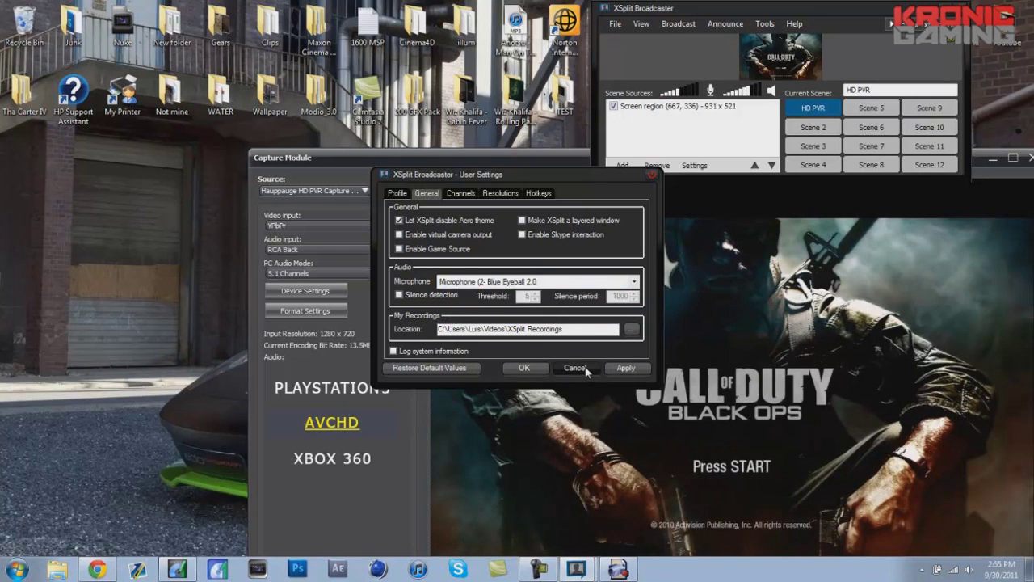
pyautogui.click(551, 331)
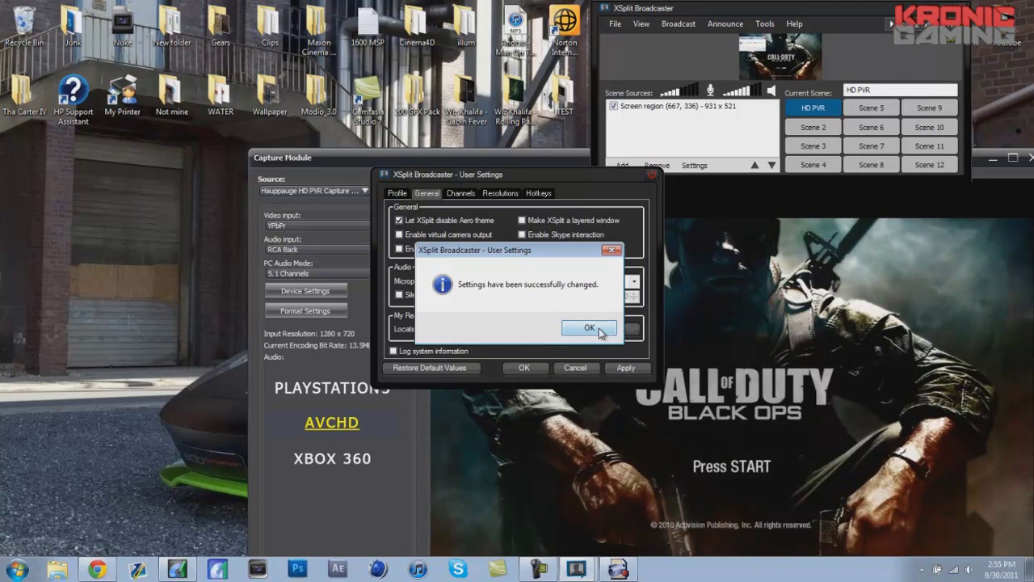
pyautogui.click(598, 330)
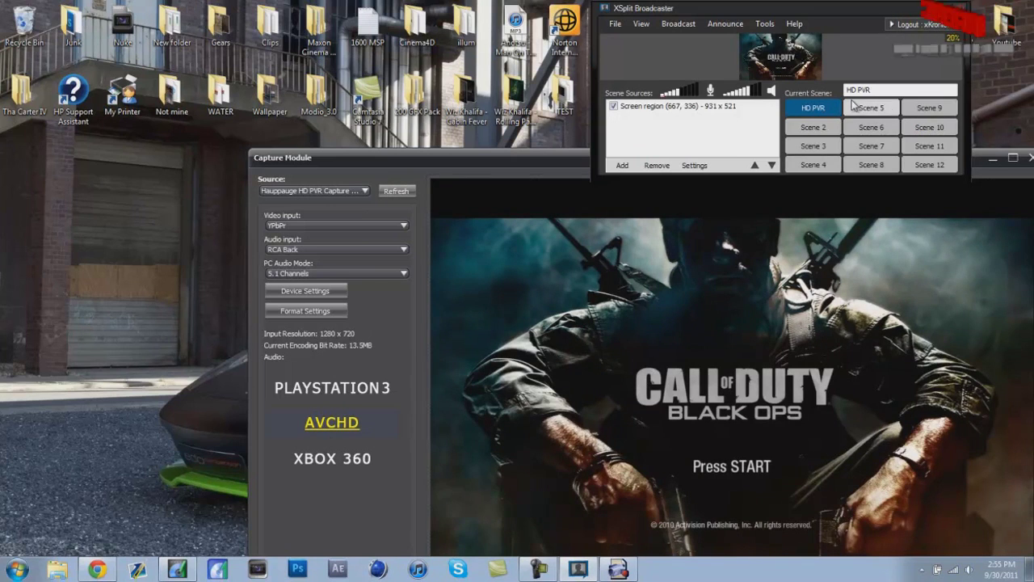
# Step: Set the output frame rate to 30.00 fps
pyautogui.click(729, 24)
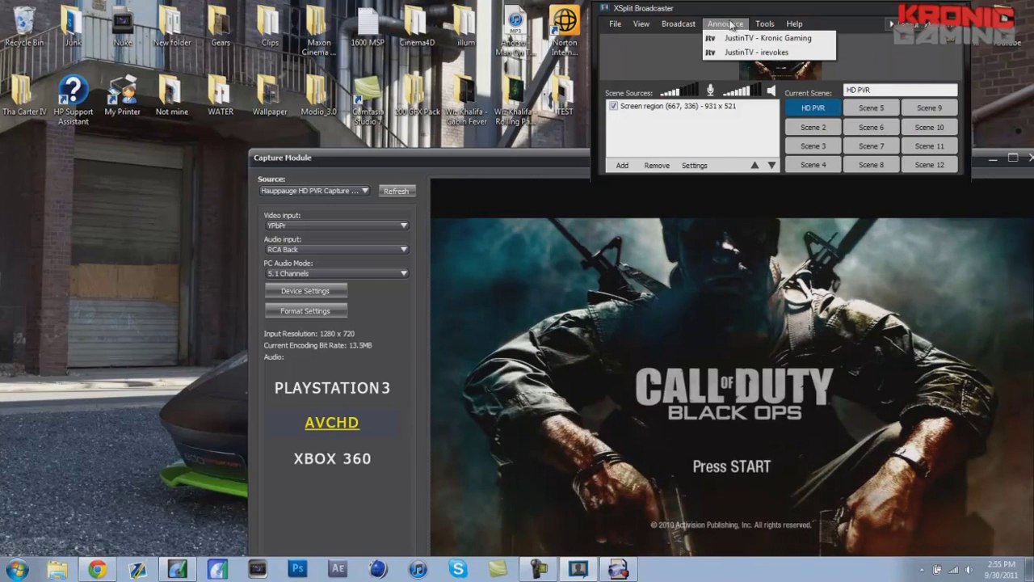
pyautogui.click(730, 25)
pyautogui.click(787, 24)
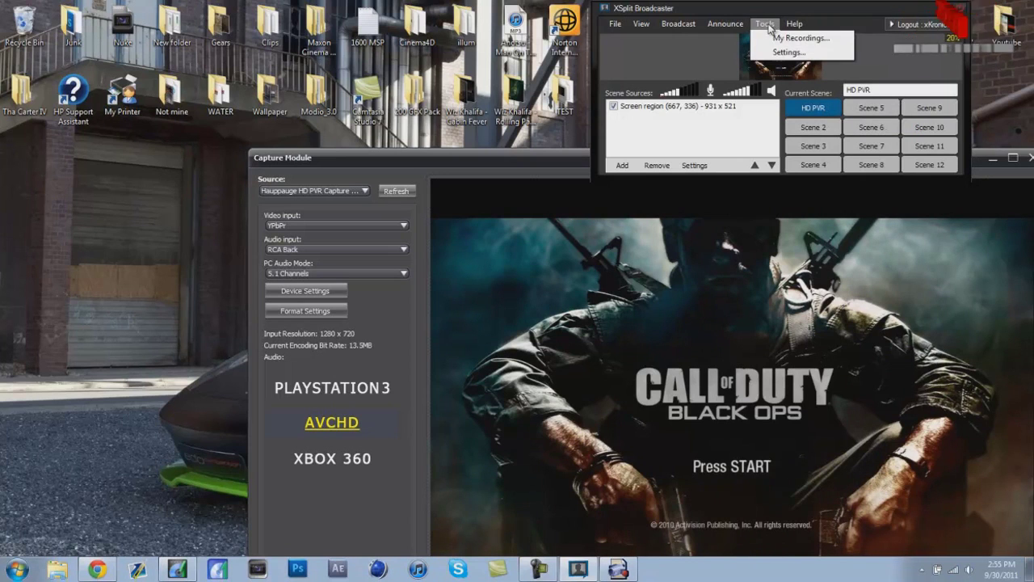
pyautogui.moveTo(669, 24)
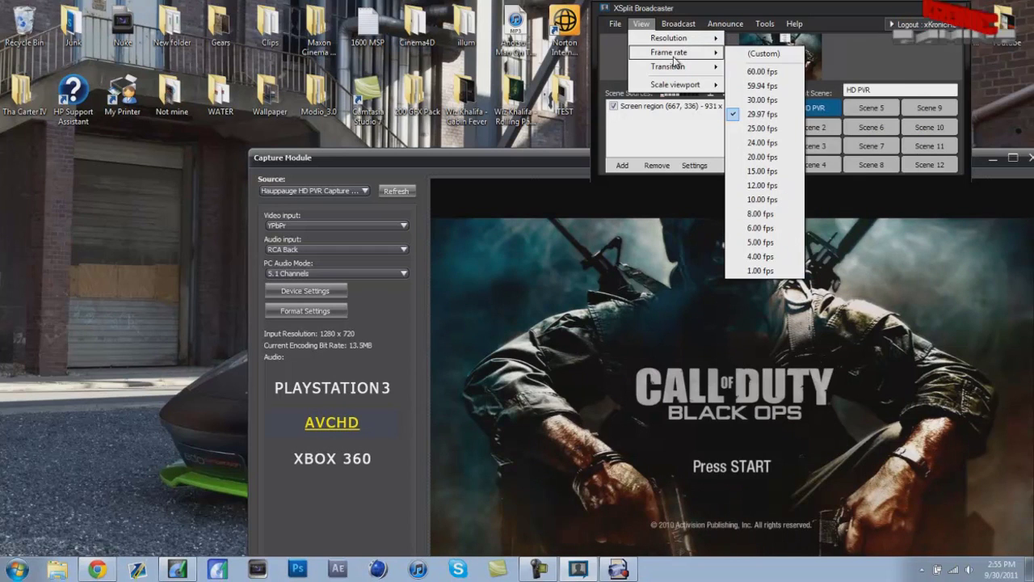
pyautogui.click(751, 114)
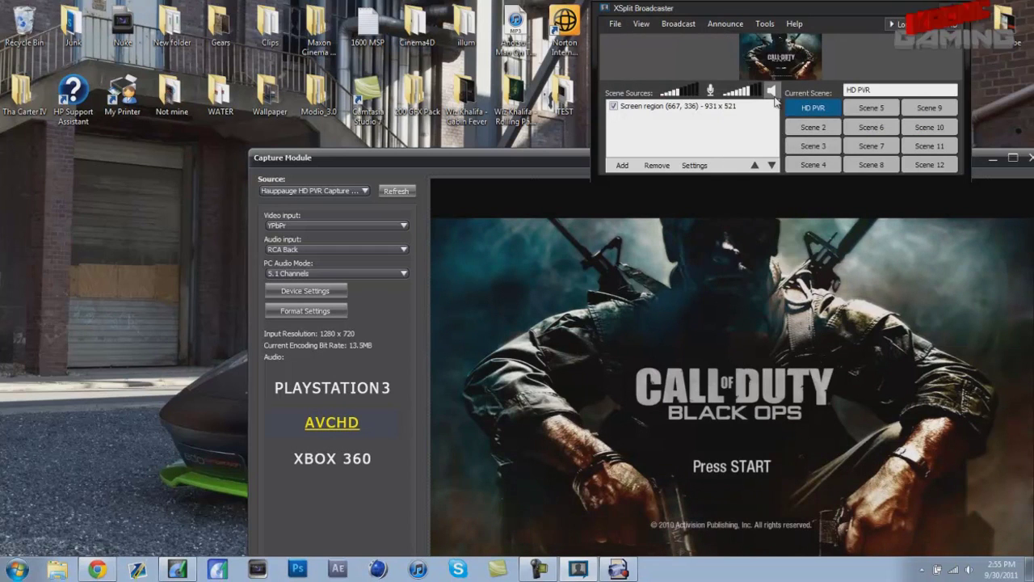
pyautogui.click(641, 24)
pyautogui.moveTo(668, 53)
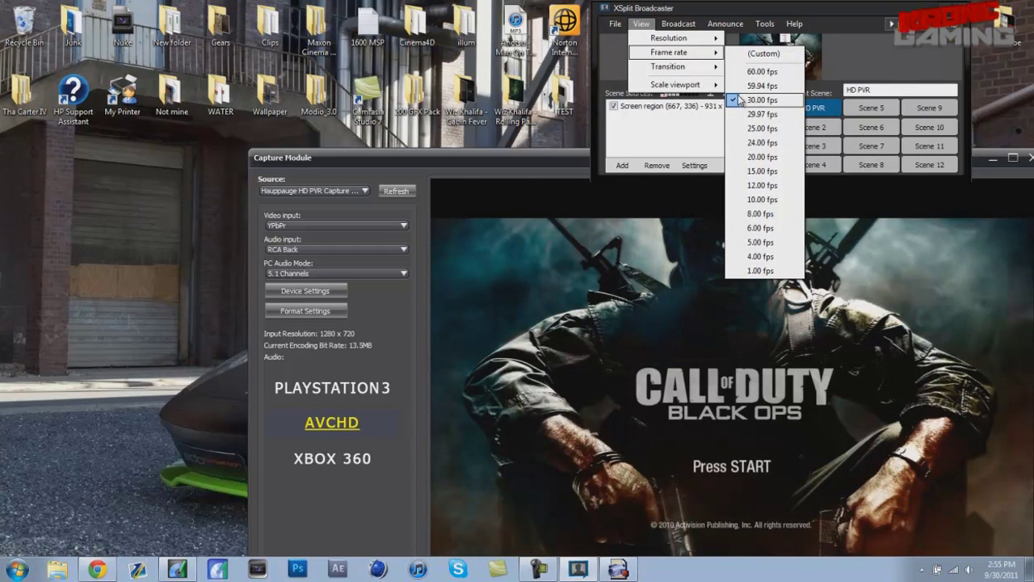
pyautogui.click(692, 35)
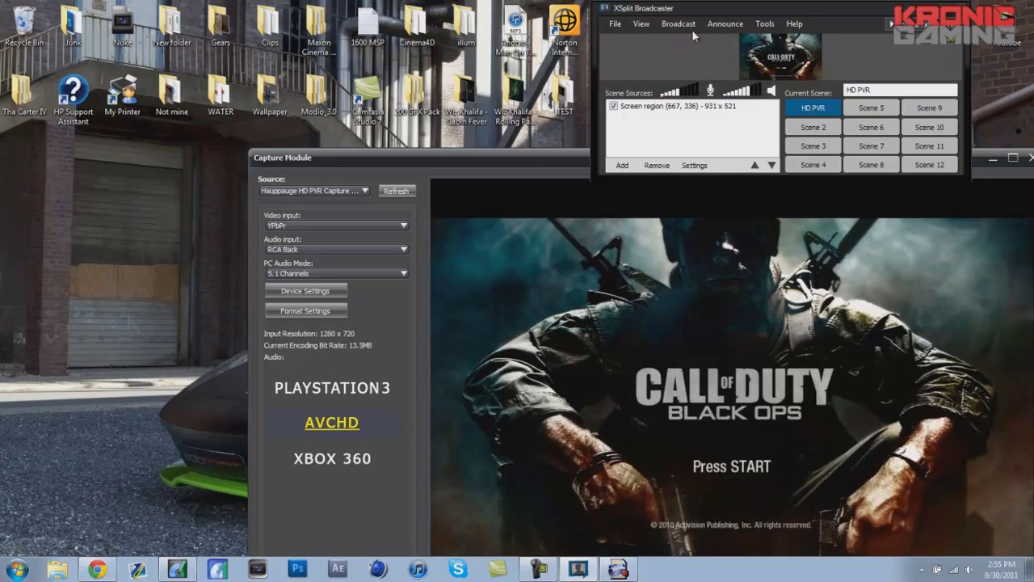
# Step: Scale the preview viewport to 10% and move the window to the top right
pyautogui.click(643, 24)
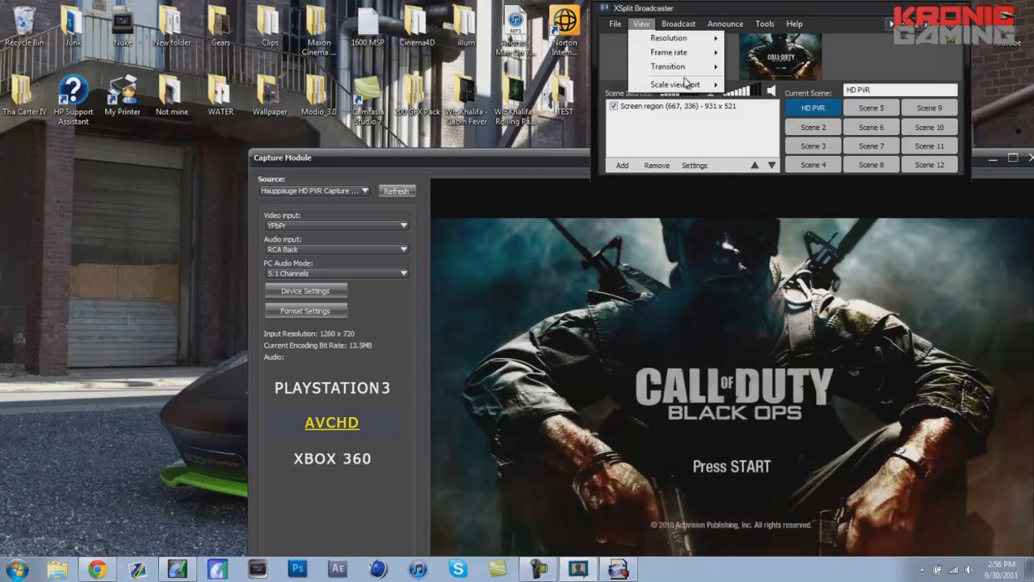
pyautogui.moveTo(691, 89)
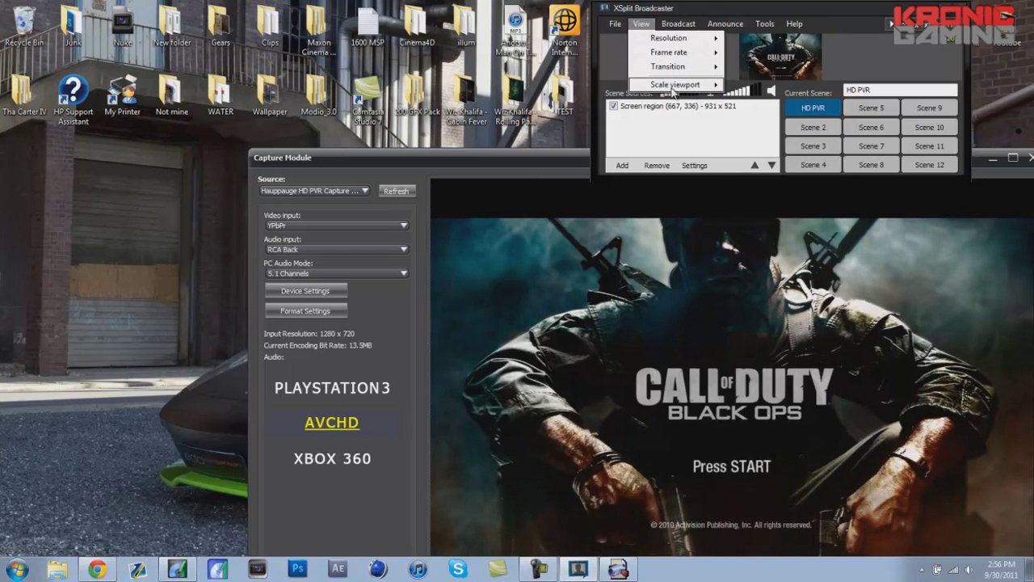
pyautogui.click(751, 218)
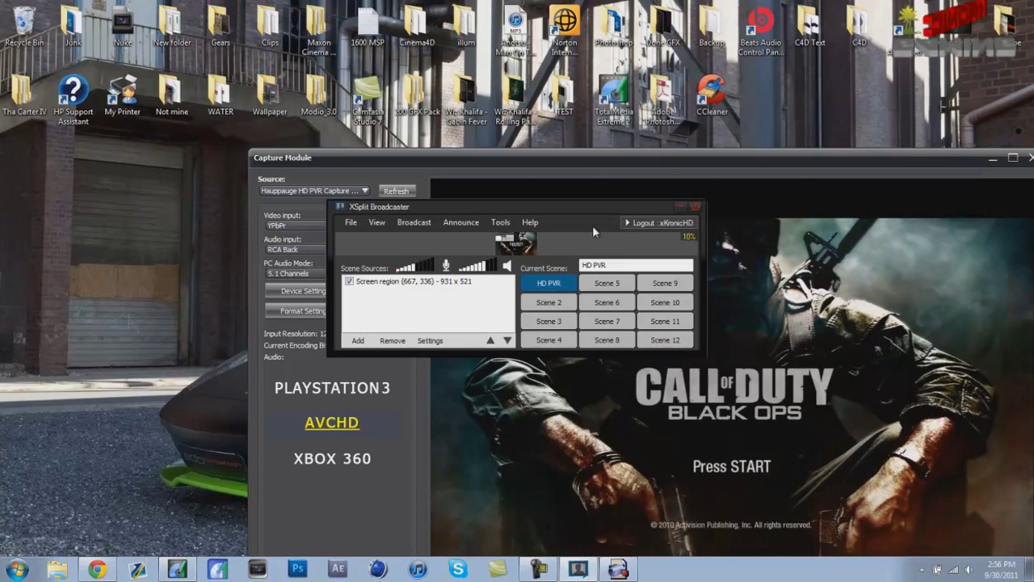
pyautogui.moveTo(594, 232); pyautogui.dragTo(708, 133)
pyautogui.moveTo(858, 5); pyautogui.dragTo(892, 14)
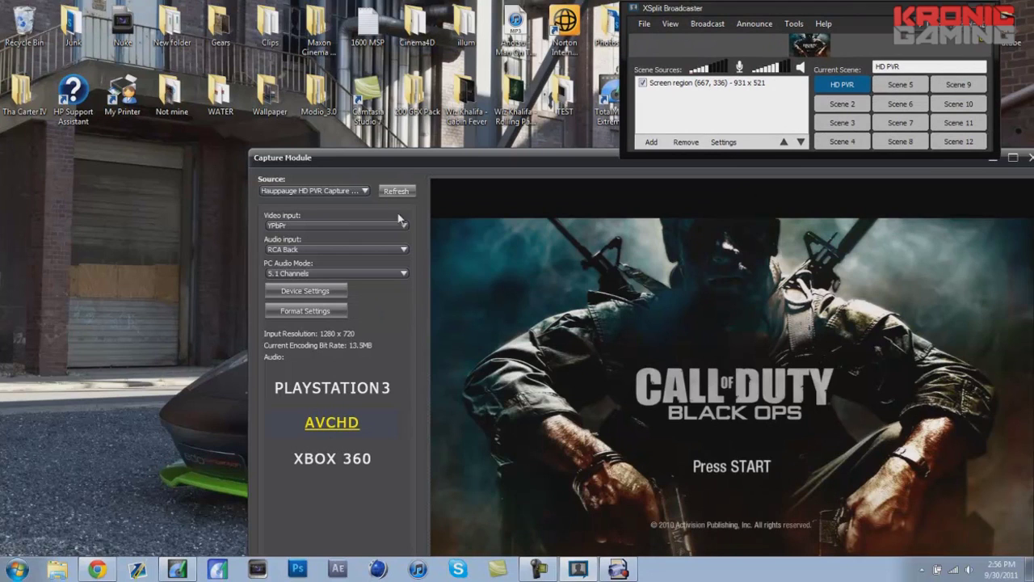
# Step: Restore Chrome's XSplit download page to a smaller window, widen it, and shift it slightly lower
pyautogui.click(99, 570)
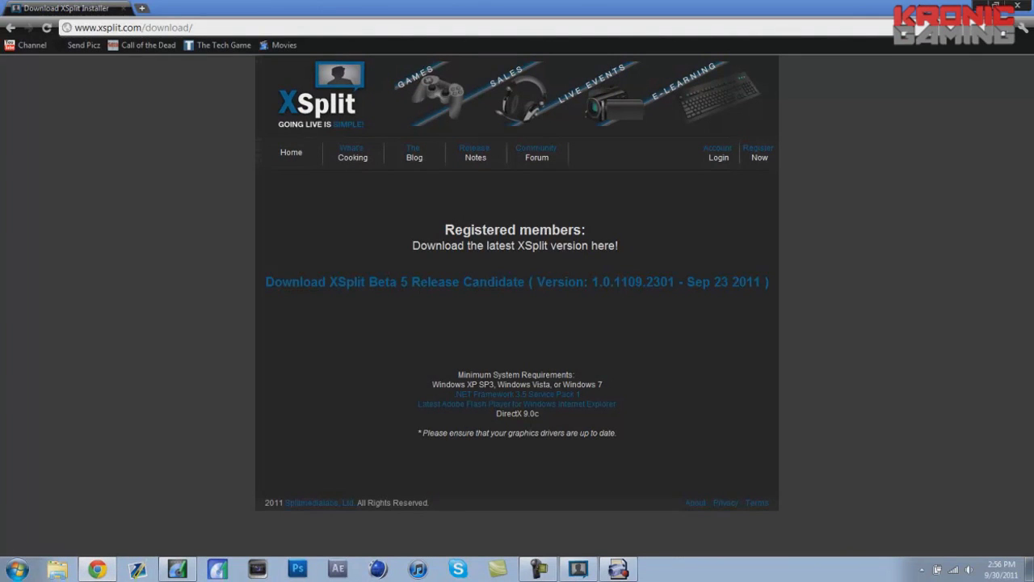
pyautogui.click(994, 6)
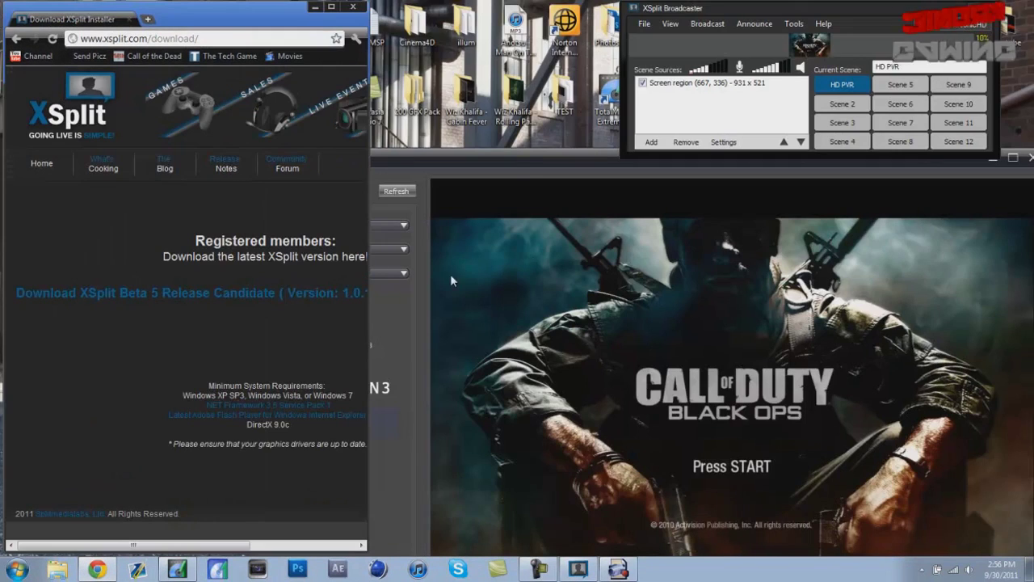
pyautogui.moveTo(369, 293); pyautogui.dragTo(428, 320)
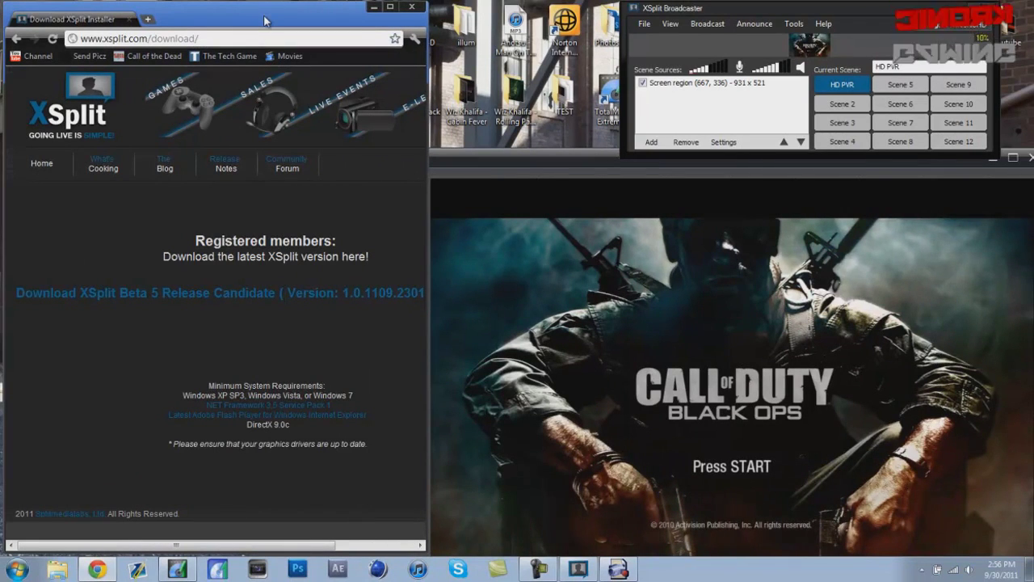
pyautogui.moveTo(265, 20); pyautogui.dragTo(265, 24)
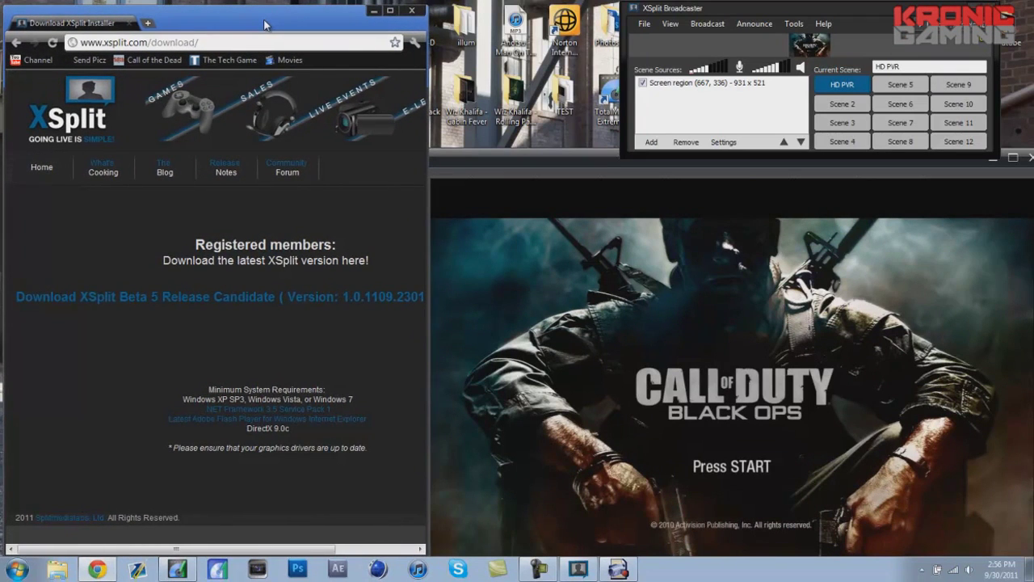